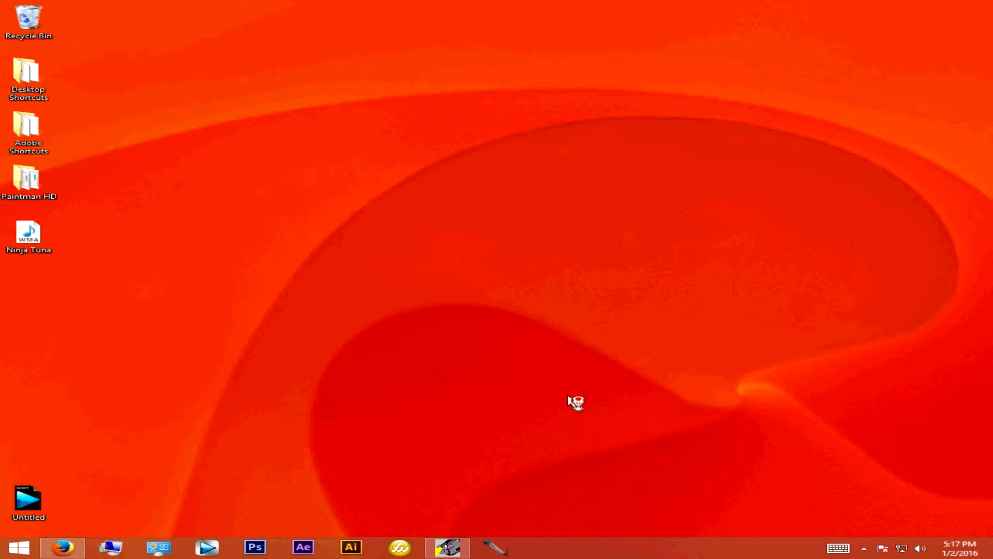
Switch to Adobe After Effects and create a 1920 x 1080 composition at 29.97 fps with a black background.
{"action": "left_click", "coordinate": [310, 550]}
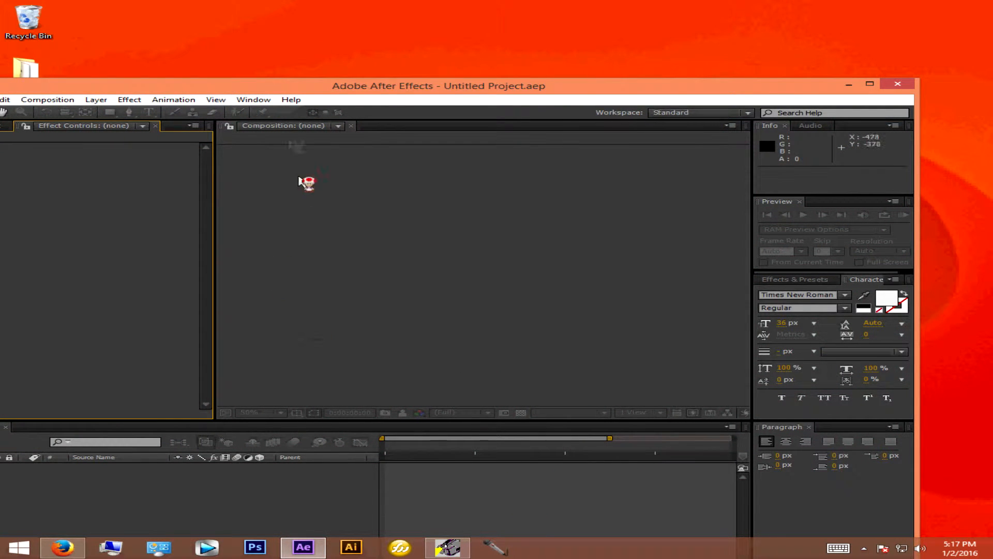
{"action": "left_click_drag", "start_coordinate": [381, 84], "coordinate": [496, 1]}
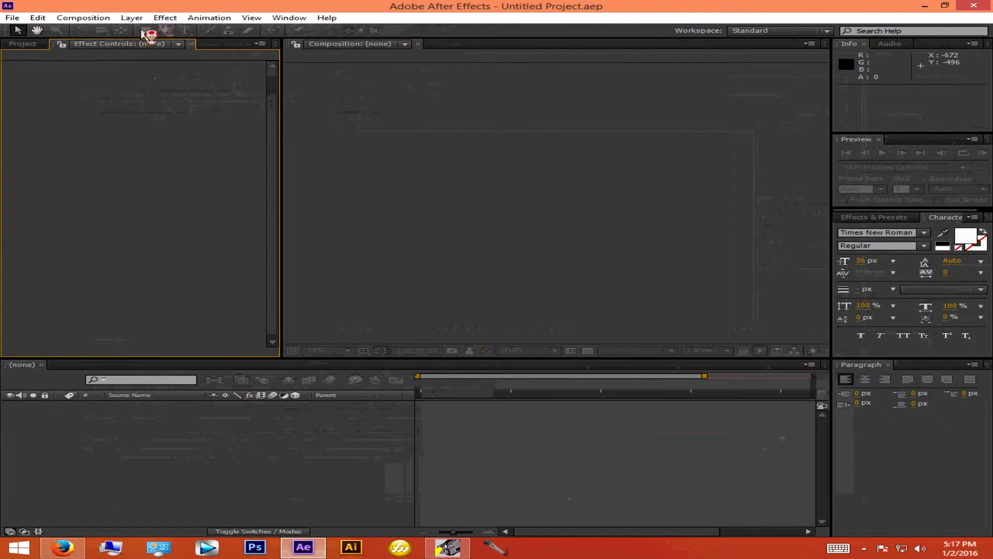
{"action": "left_click", "coordinate": [95, 18]}
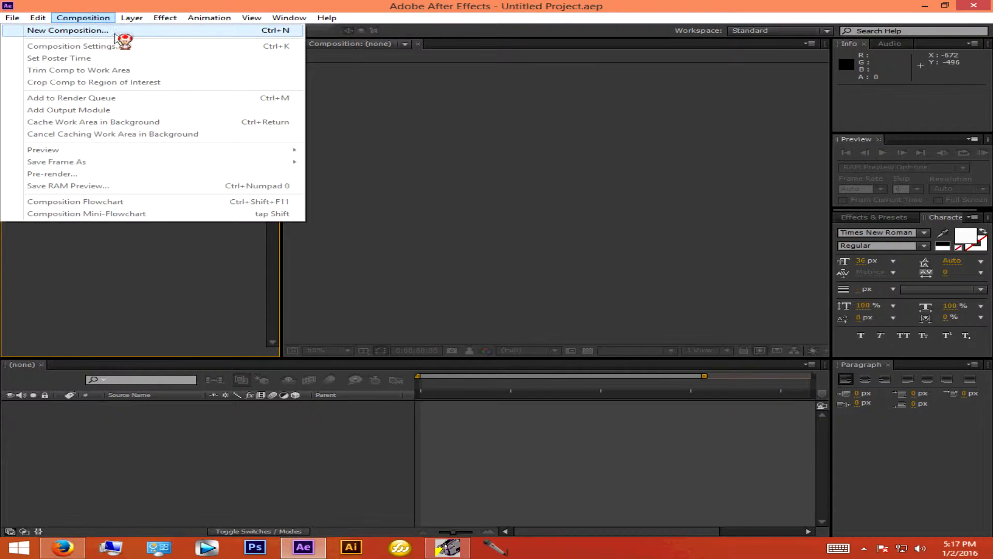
{"action": "left_click", "coordinate": [124, 29]}
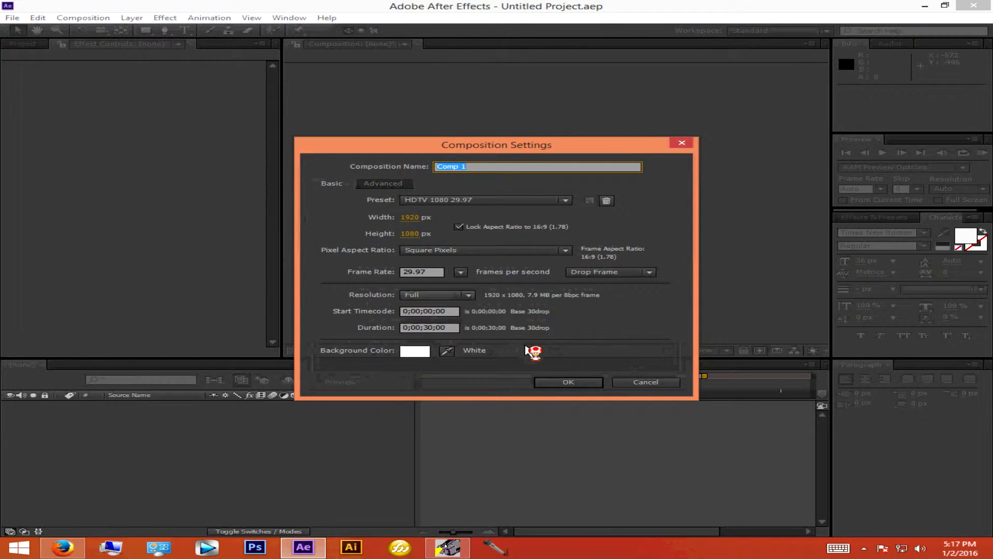
{"action": "left_click", "coordinate": [417, 351]}
{"action": "left_click_drag", "start_coordinate": [432, 302], "coordinate": [510, 362]}
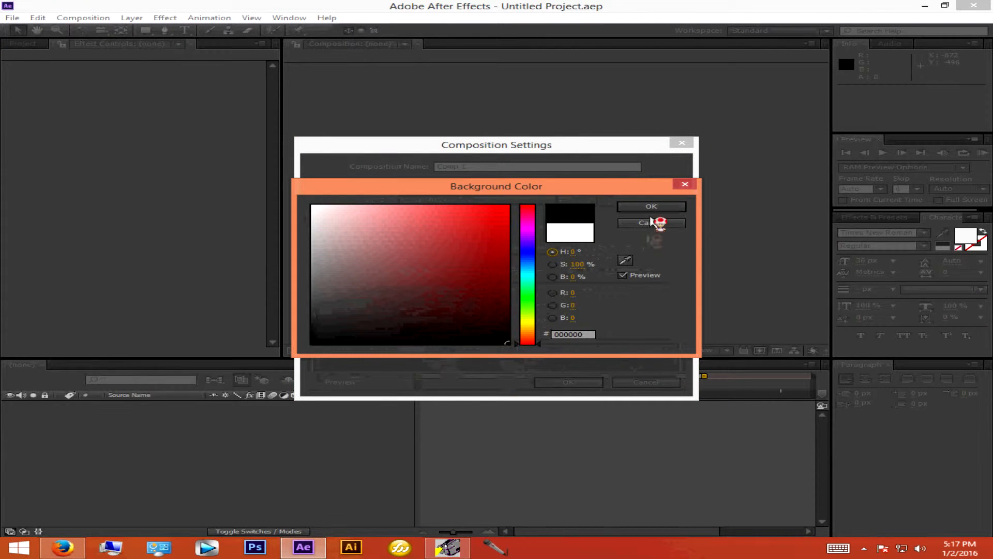
{"action": "left_click", "coordinate": [646, 207]}
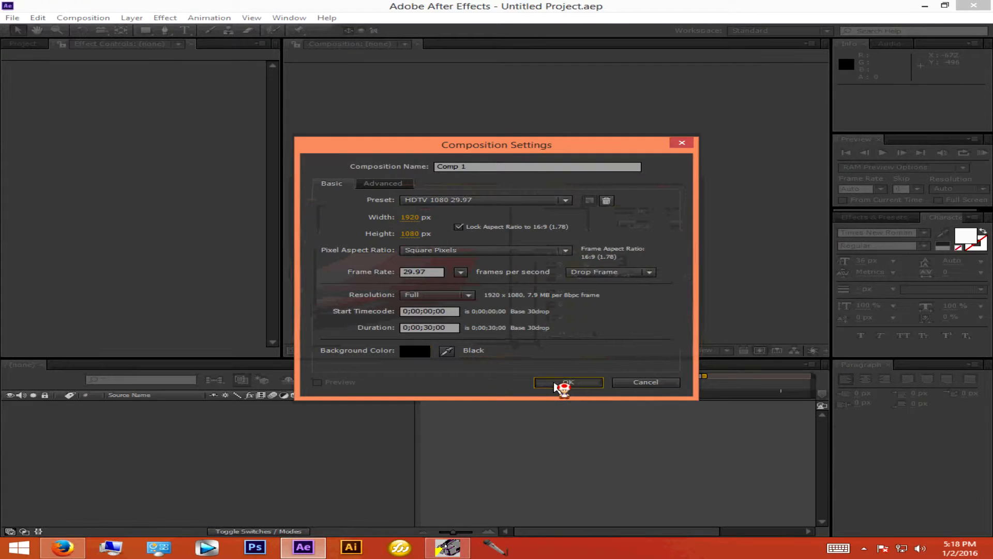
{"action": "left_click", "coordinate": [561, 383]}
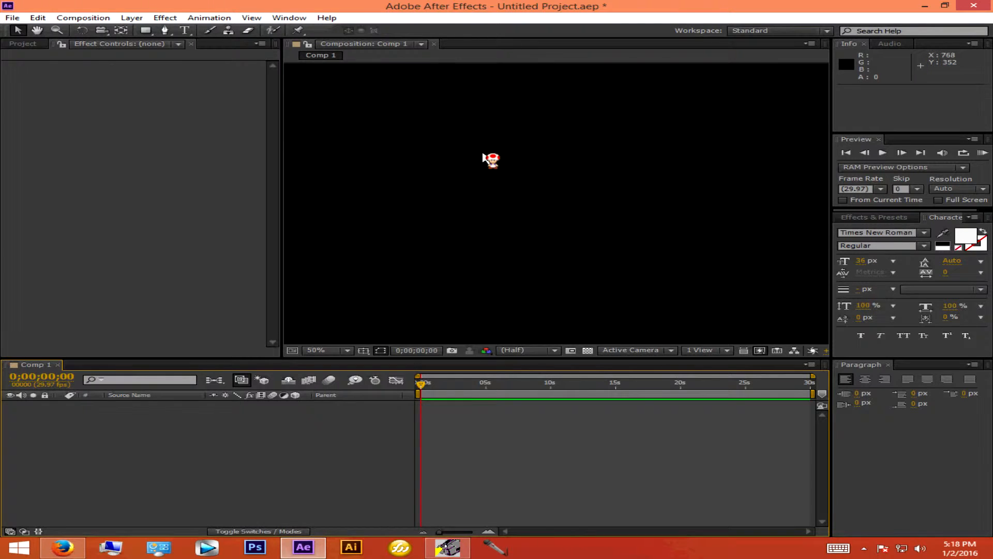
Add a white 1920 x 1080 px solid layer to the composition.
{"action": "right_click", "coordinate": [532, 154]}
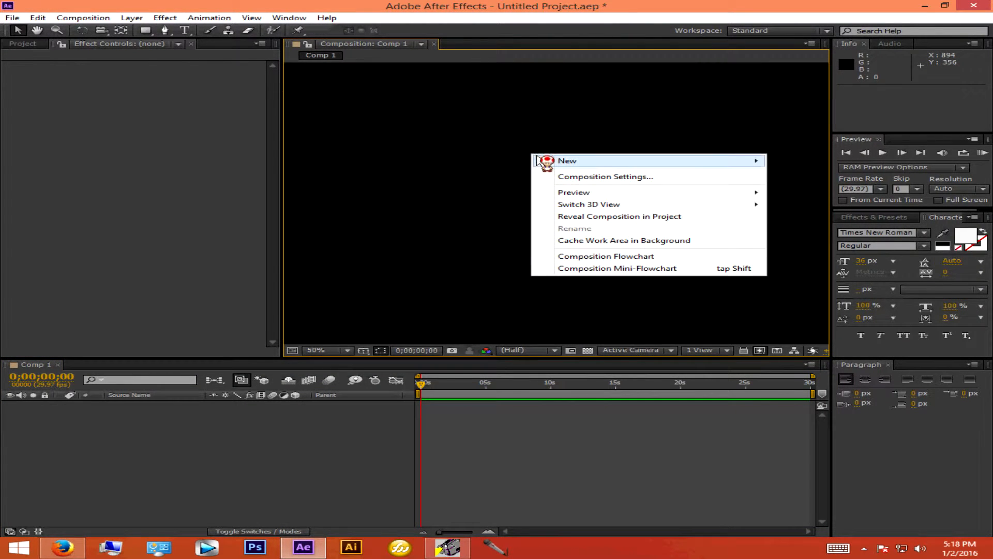
{"action": "mouse_move", "coordinate": [541, 161]}
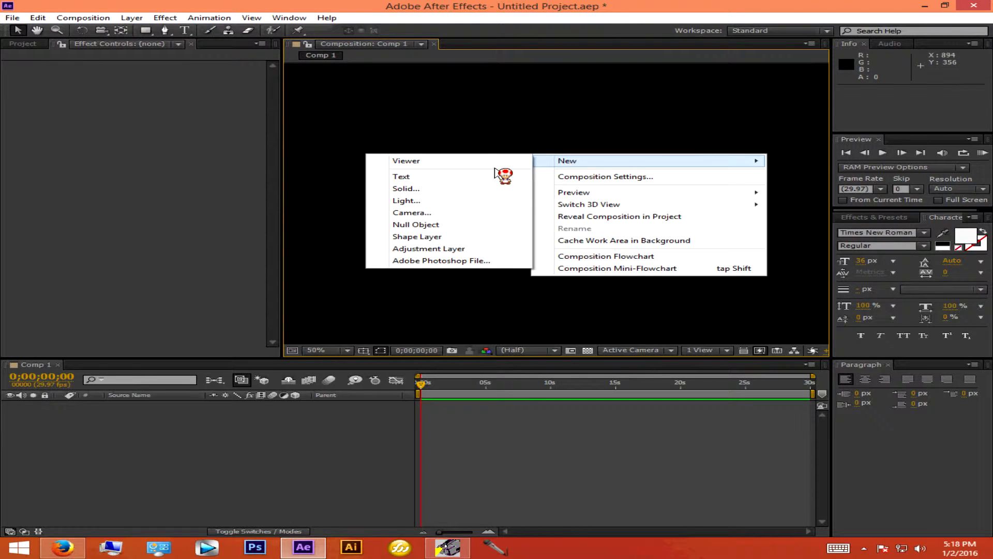
{"action": "left_click", "coordinate": [456, 188]}
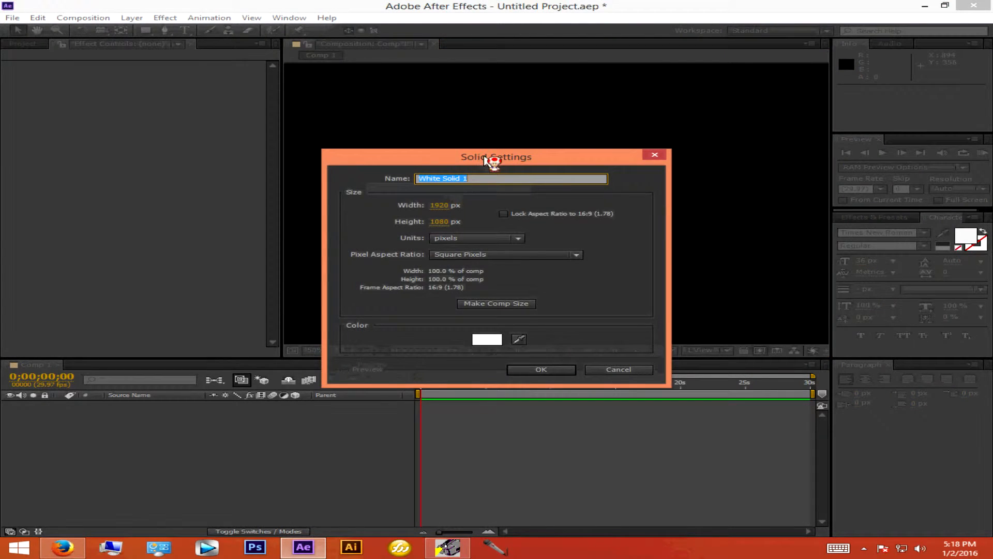
{"action": "left_click_drag", "start_coordinate": [485, 160], "coordinate": [508, 76]}
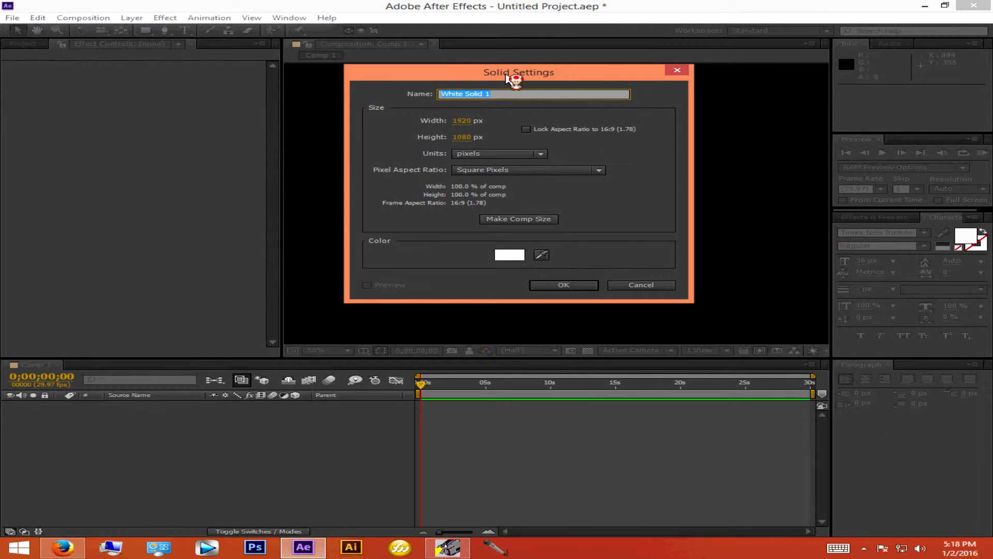
{"action": "left_click", "coordinate": [564, 285]}
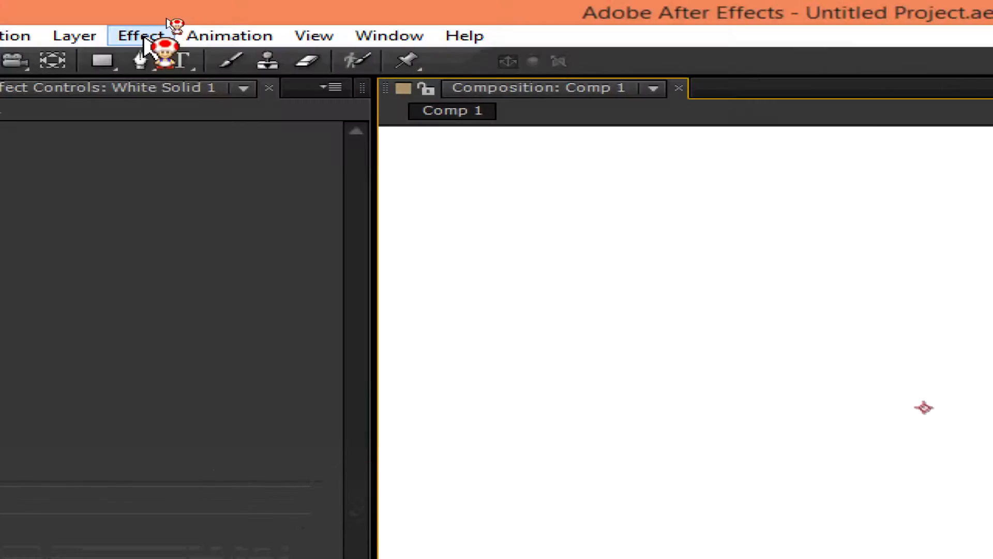
Apply the Video Copilot Element effect to the white solid.
{"action": "left_click", "coordinate": [112, 36]}
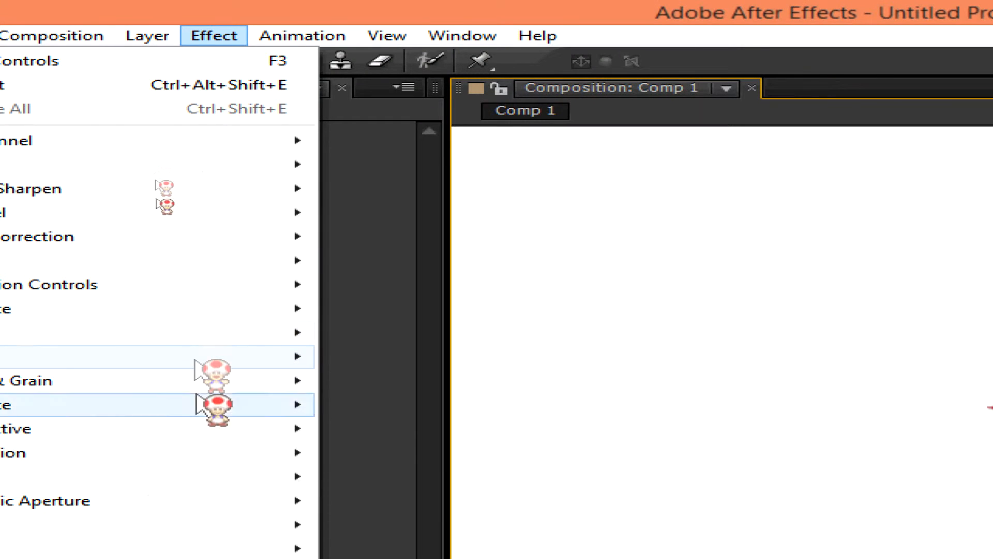
{"action": "mouse_move", "coordinate": [171, 462]}
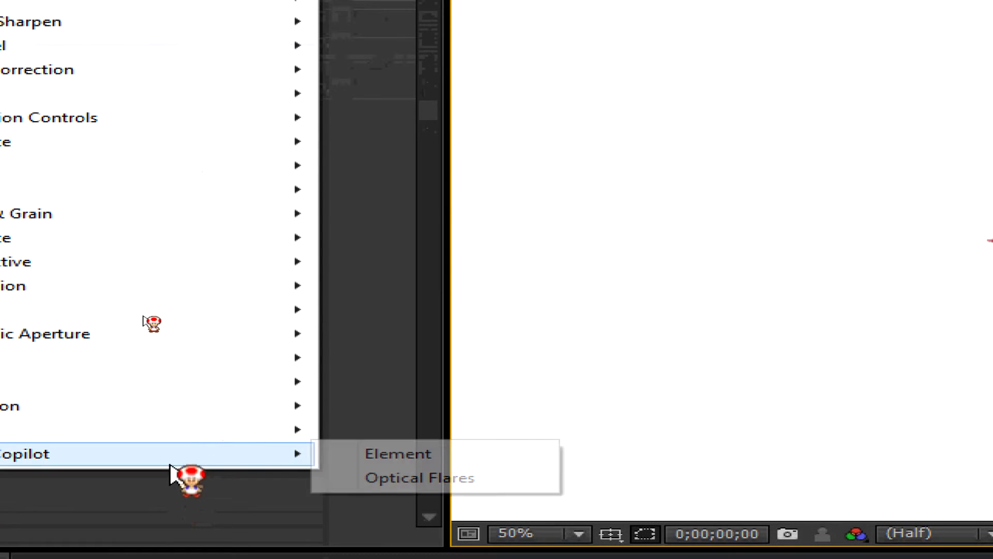
{"action": "left_click", "coordinate": [389, 458]}
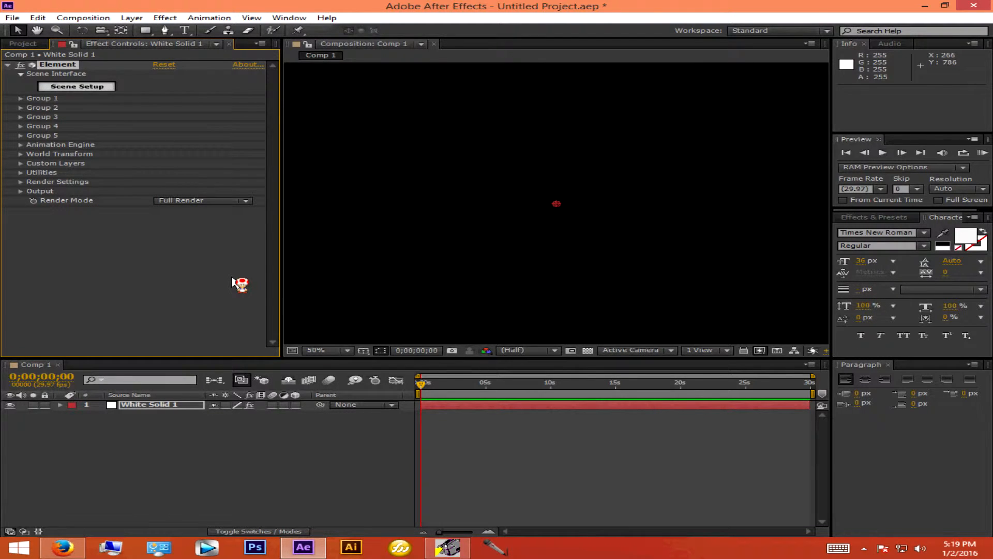
Change the composition's background colour to white (FFFFFF).
{"action": "left_click", "coordinate": [99, 19]}
{"action": "left_click", "coordinate": [94, 45]}
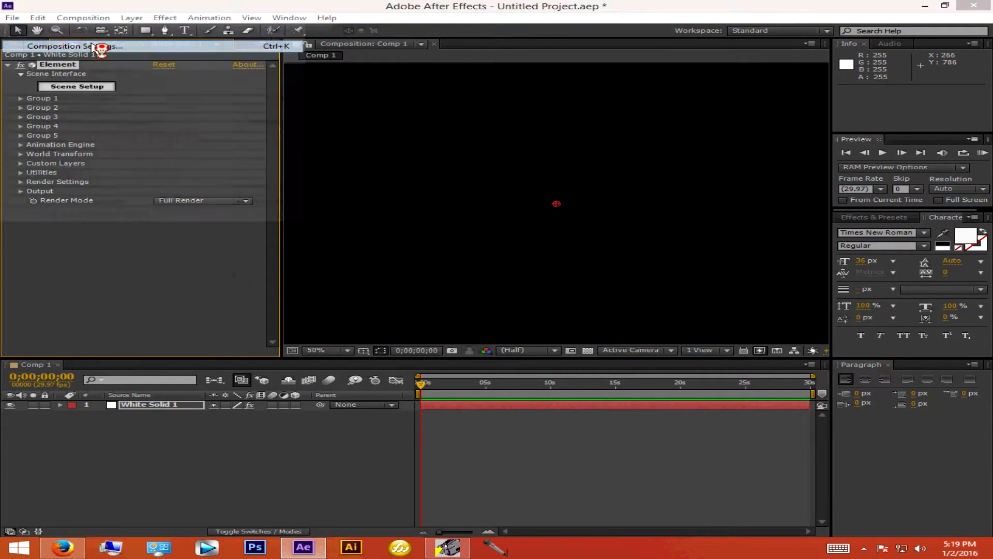
{"action": "left_click", "coordinate": [419, 360]}
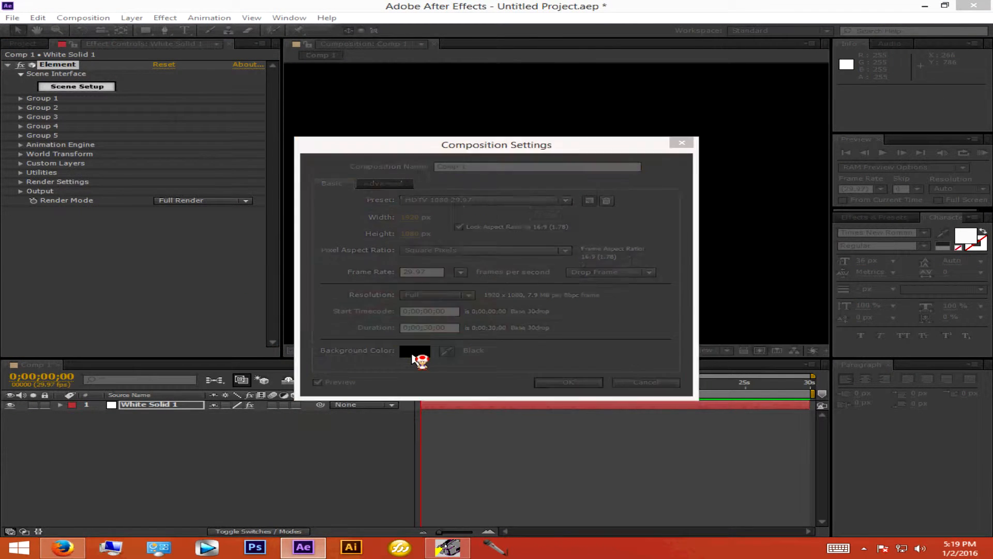
{"action": "left_click_drag", "start_coordinate": [417, 325], "coordinate": [298, 200]}
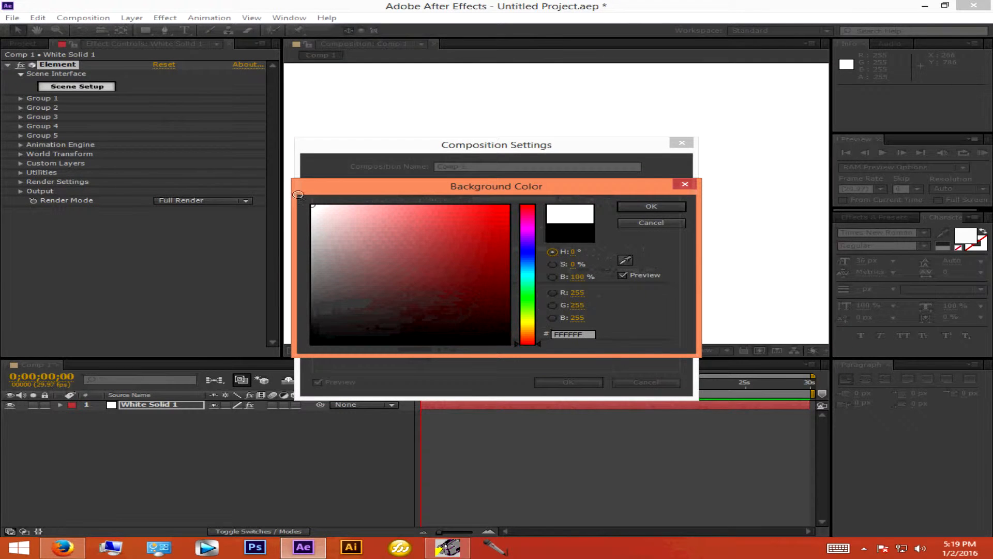
{"action": "left_click", "coordinate": [647, 208]}
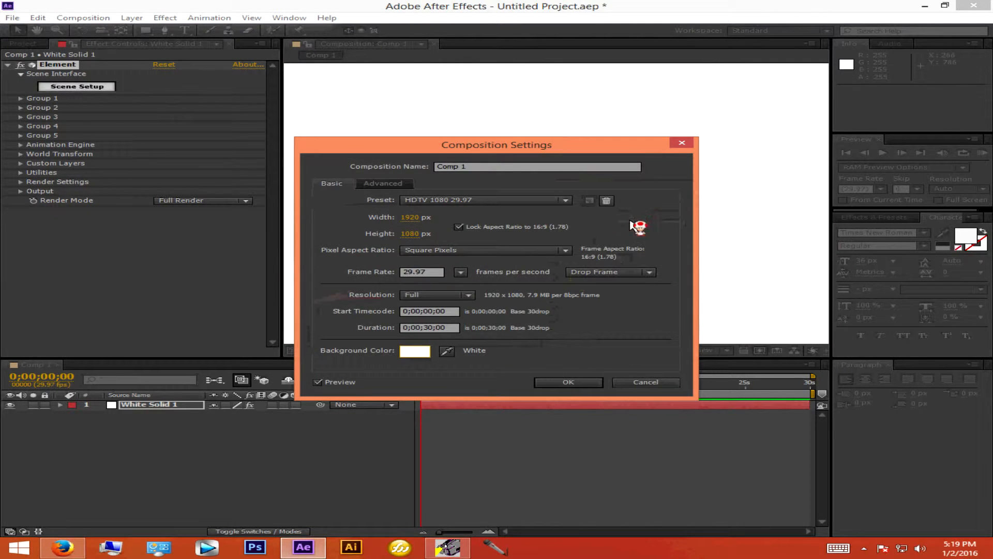
{"action": "left_click", "coordinate": [569, 385]}
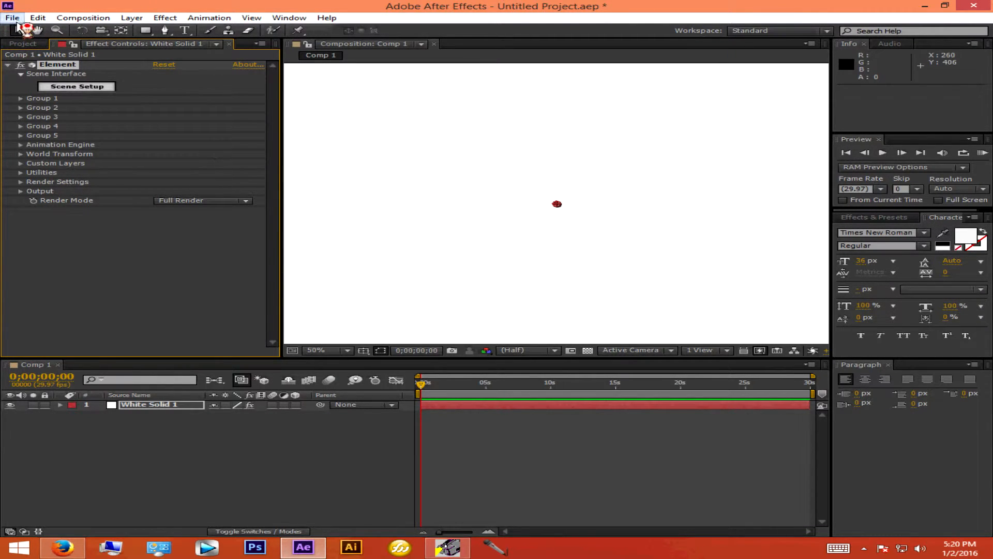
Import the K7 Logo New Clean PNG from the Logos folder into the project as footage.
{"action": "left_click", "coordinate": [23, 44]}
{"action": "left_click", "coordinate": [13, 17]}
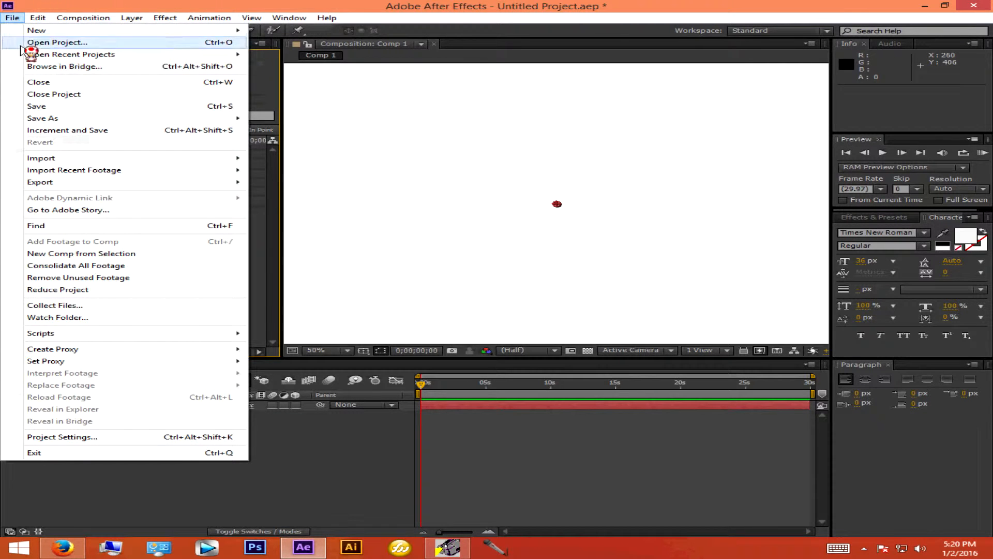
{"action": "mouse_move", "coordinate": [110, 158]}
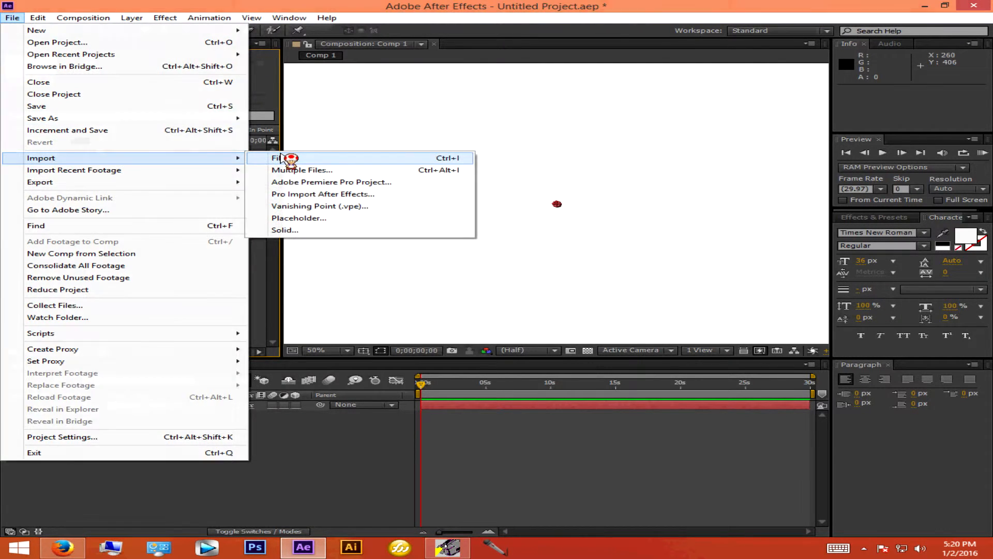
{"action": "left_click", "coordinate": [283, 158]}
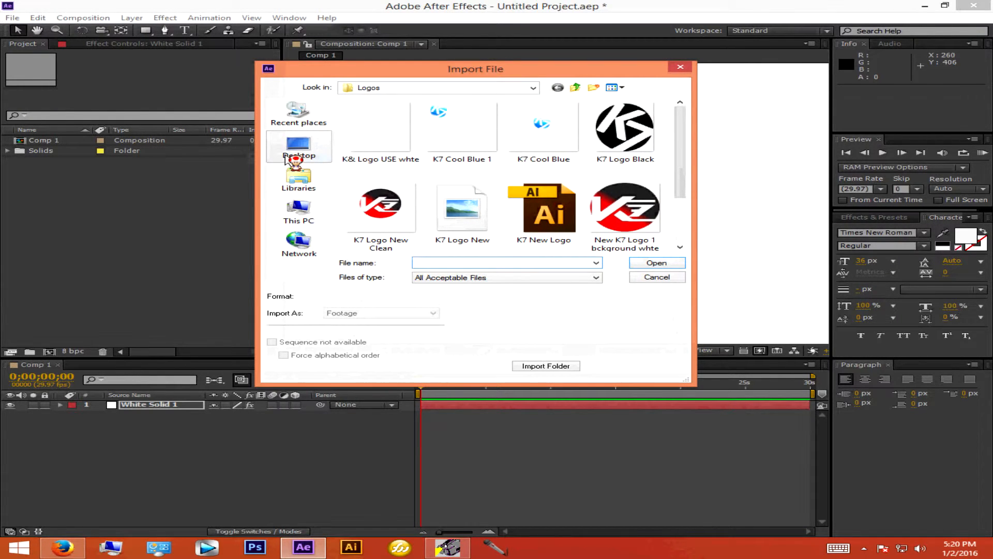
{"action": "left_click", "coordinate": [629, 208]}
{"action": "scroll", "coordinate": [622, 207], "scroll_direction": "down", "scroll_amount": 2}
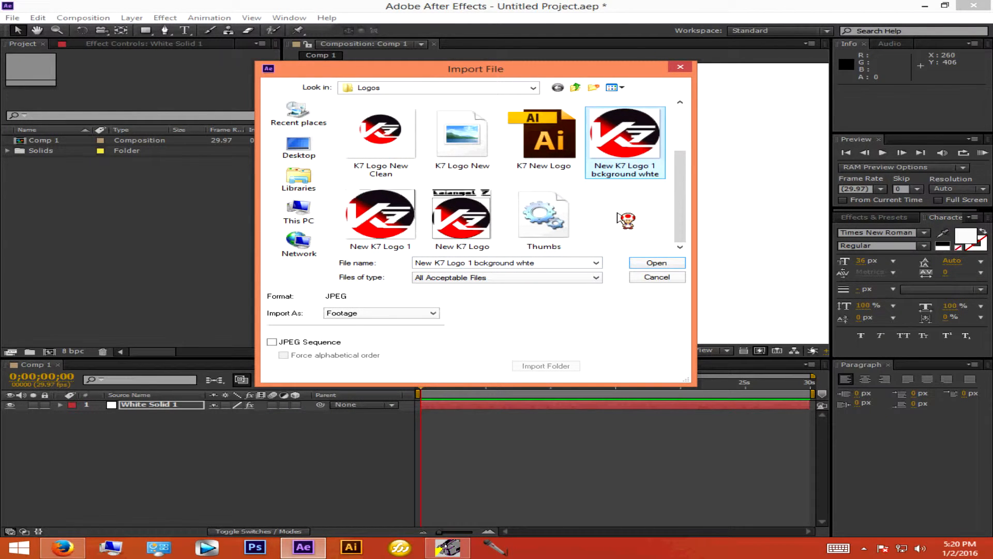
{"action": "double_click", "coordinate": [380, 127]}
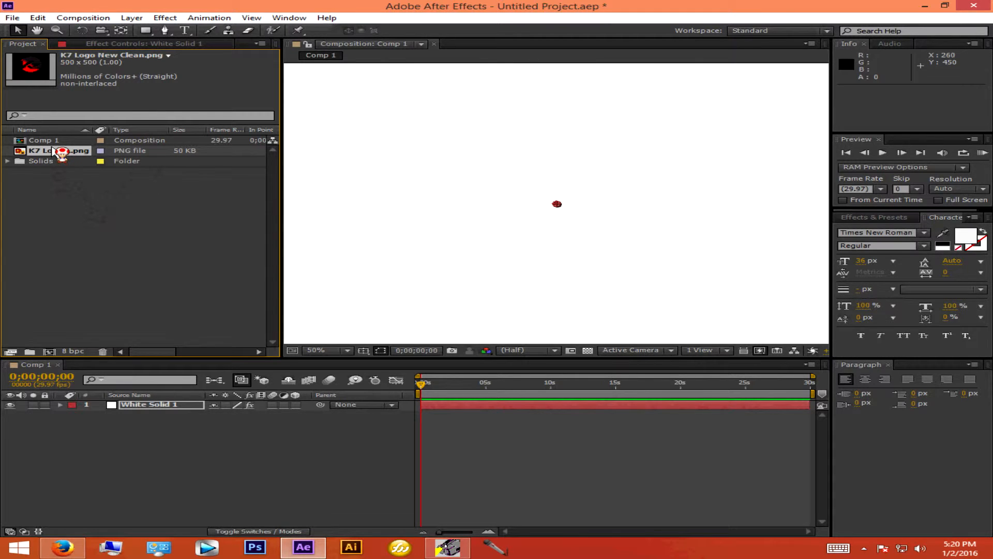
Place the K7 logo at the centre of the composition above the solid and scale it to 209%.
{"action": "left_click_drag", "start_coordinate": [53, 149], "coordinate": [560, 206]}
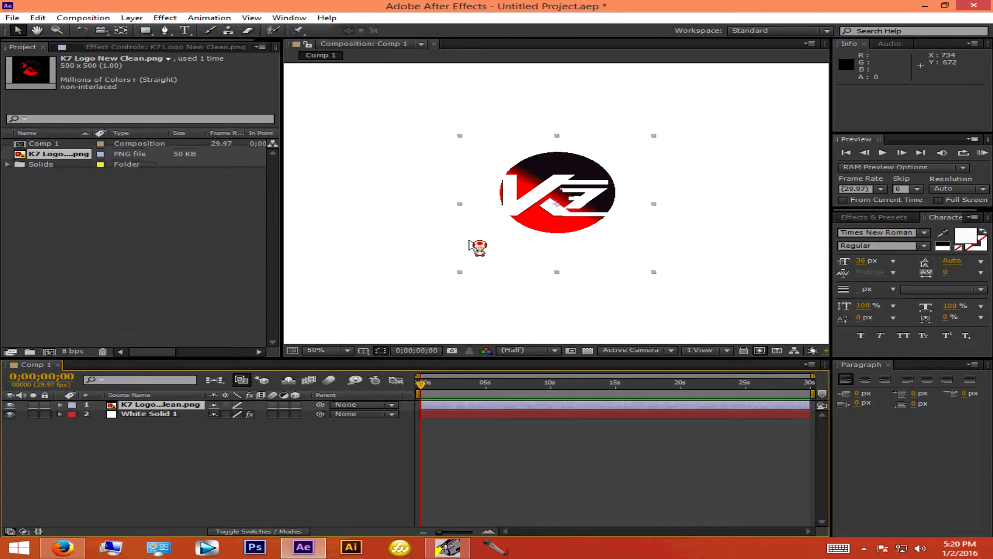
{"action": "key", "text": "s"}
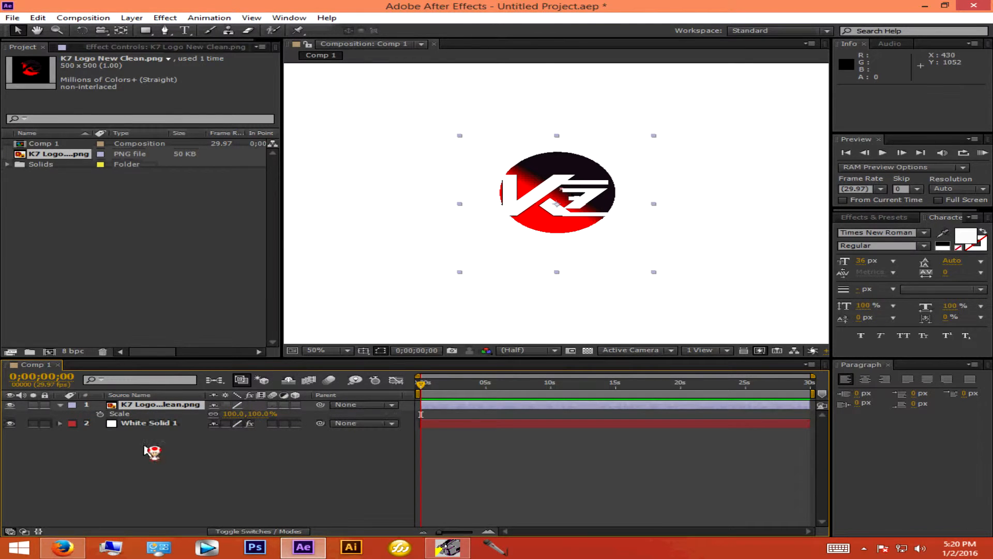
{"action": "left_click_drag", "start_coordinate": [230, 414], "coordinate": [310, 413]}
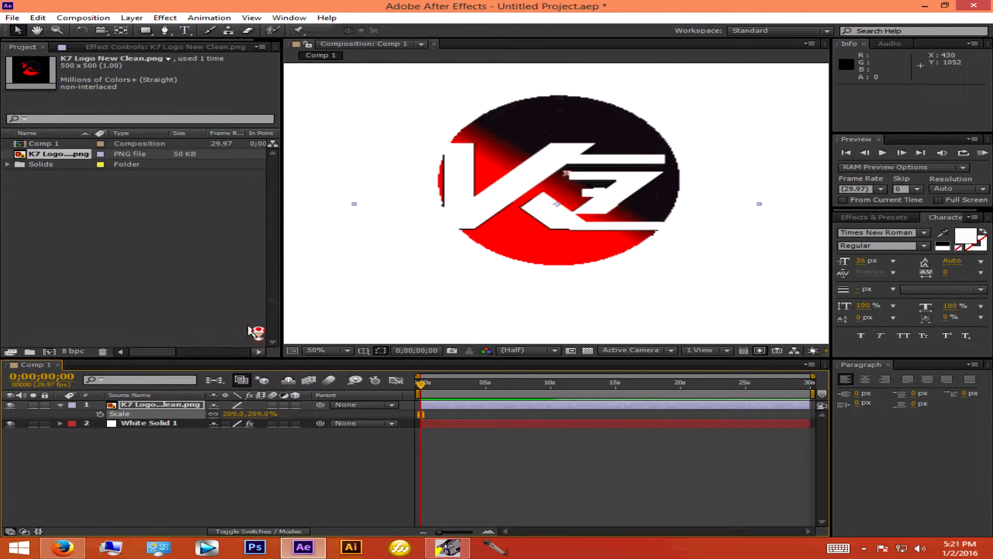
{"action": "left_click", "coordinate": [201, 273]}
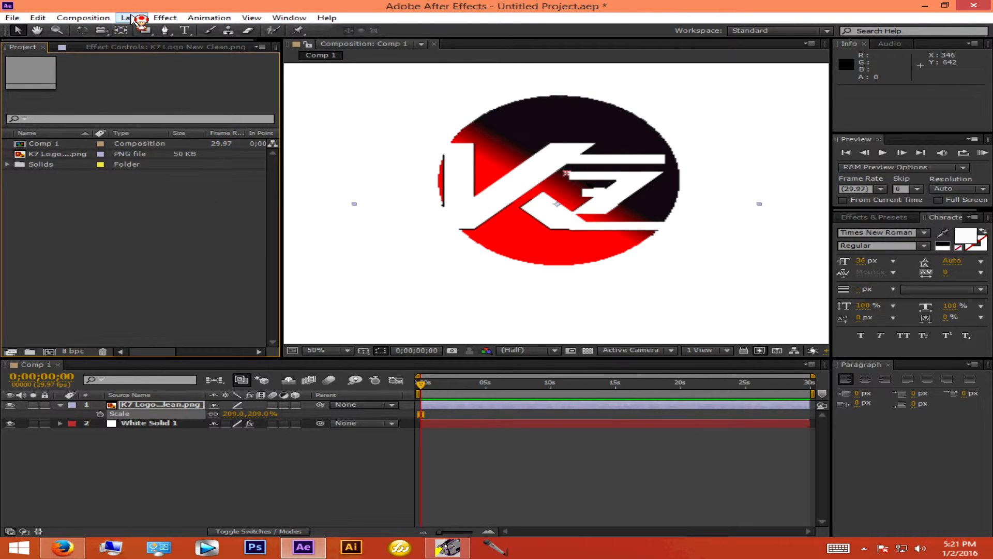
Auto-trace the K7 logo layer into masks from its Alpha channel on the current frame, keeping the default tolerance and threshold.
{"action": "left_click", "coordinate": [130, 20]}
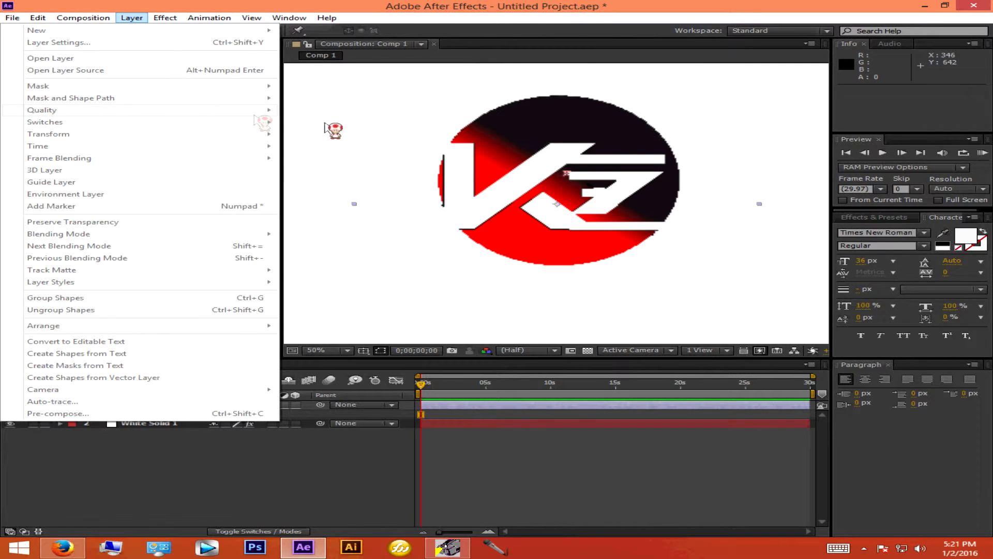
{"action": "left_click", "coordinate": [522, 132]}
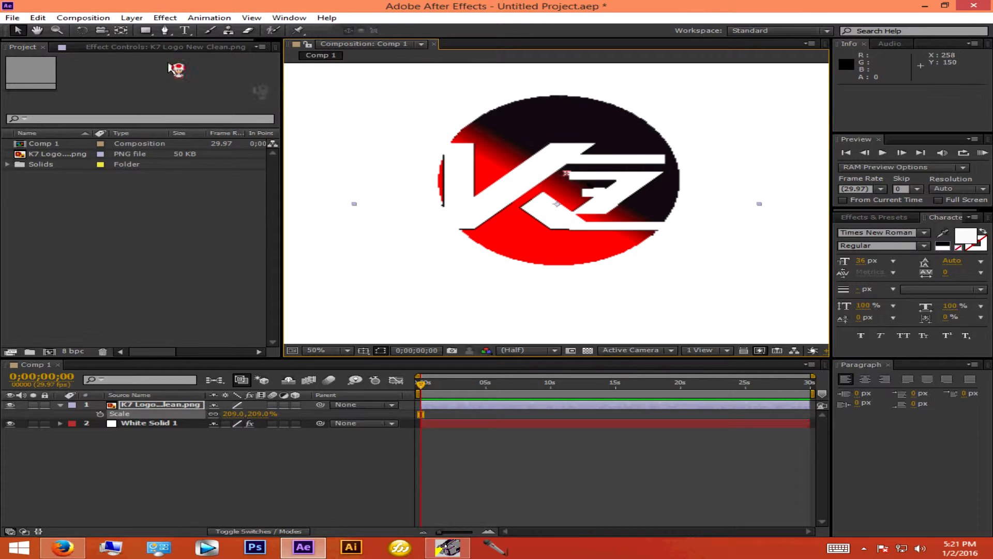
{"action": "left_click", "coordinate": [131, 18]}
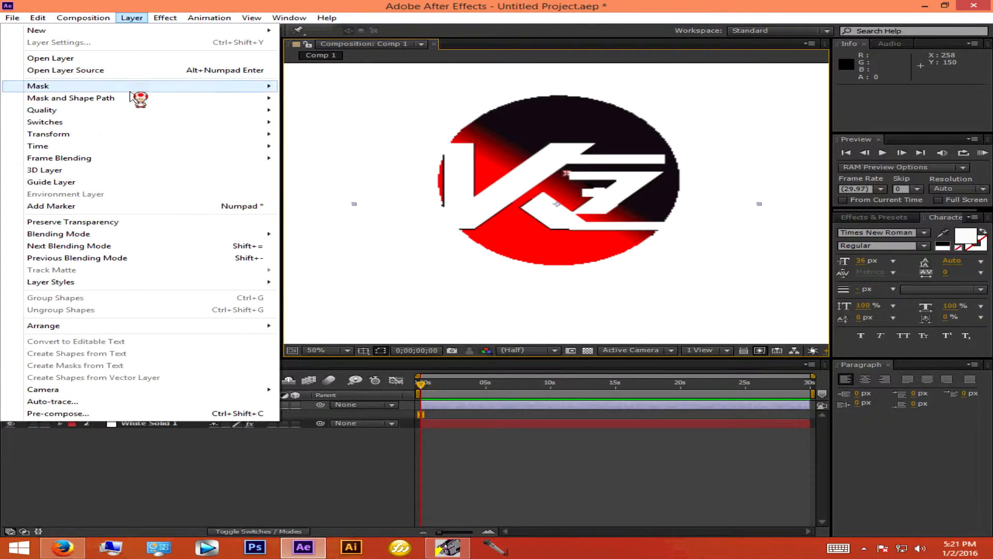
{"action": "mouse_move", "coordinate": [133, 98]}
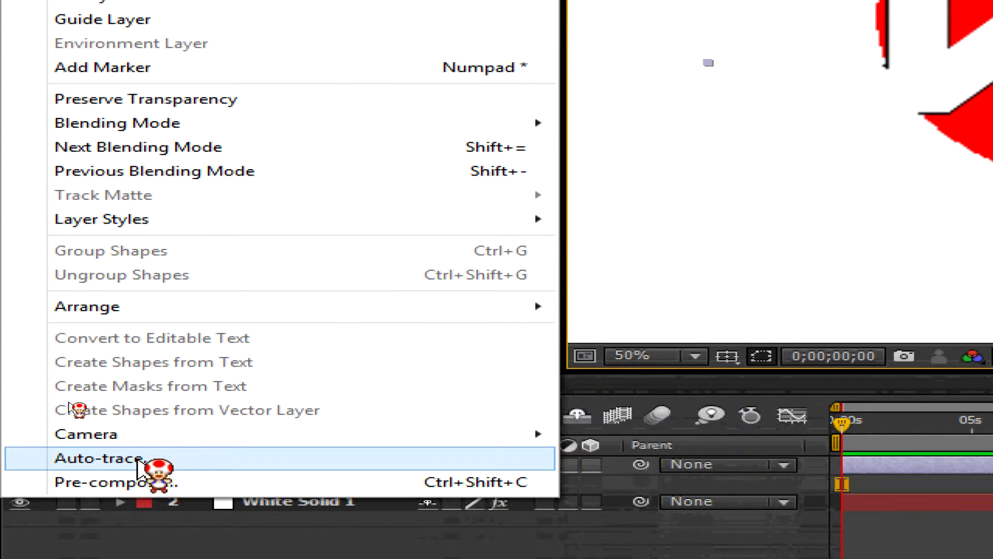
{"action": "left_click", "coordinate": [98, 458]}
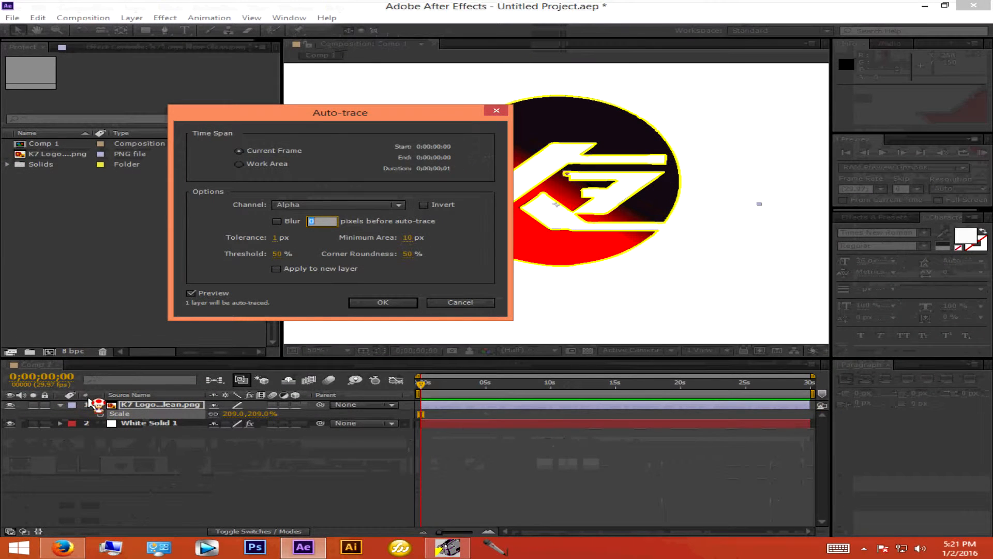
{"action": "left_click_drag", "start_coordinate": [289, 113], "coordinate": [287, 64]}
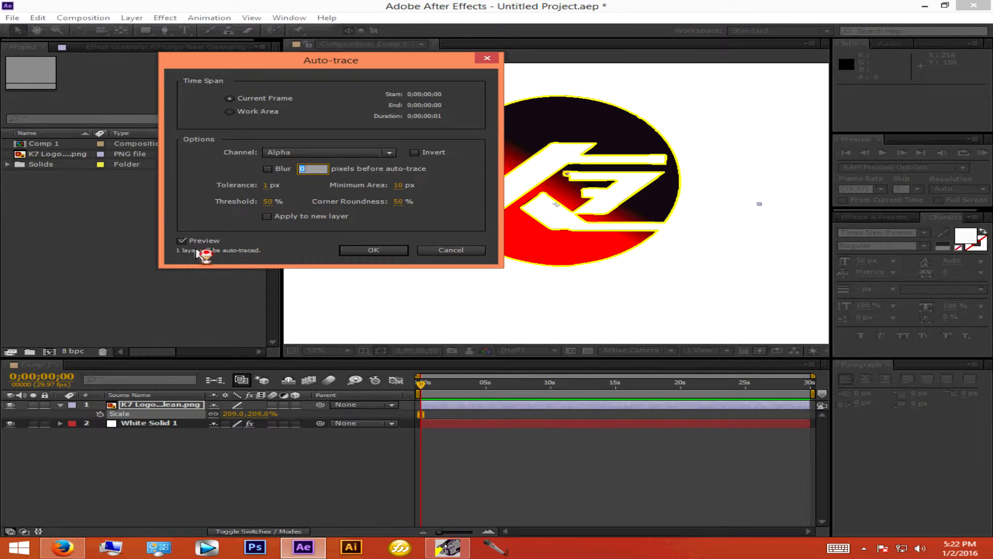
{"action": "left_click", "coordinate": [182, 241]}
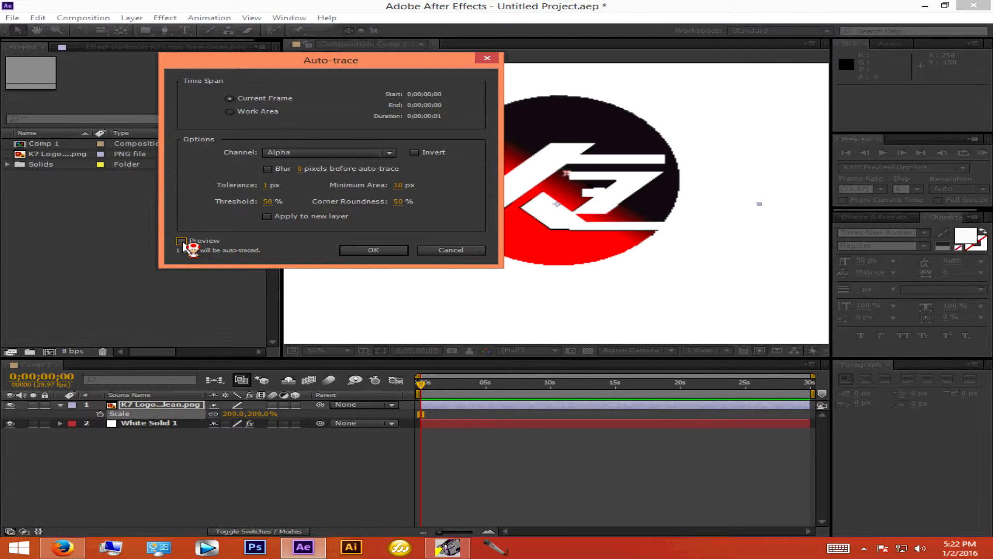
{"action": "left_click", "coordinate": [182, 241]}
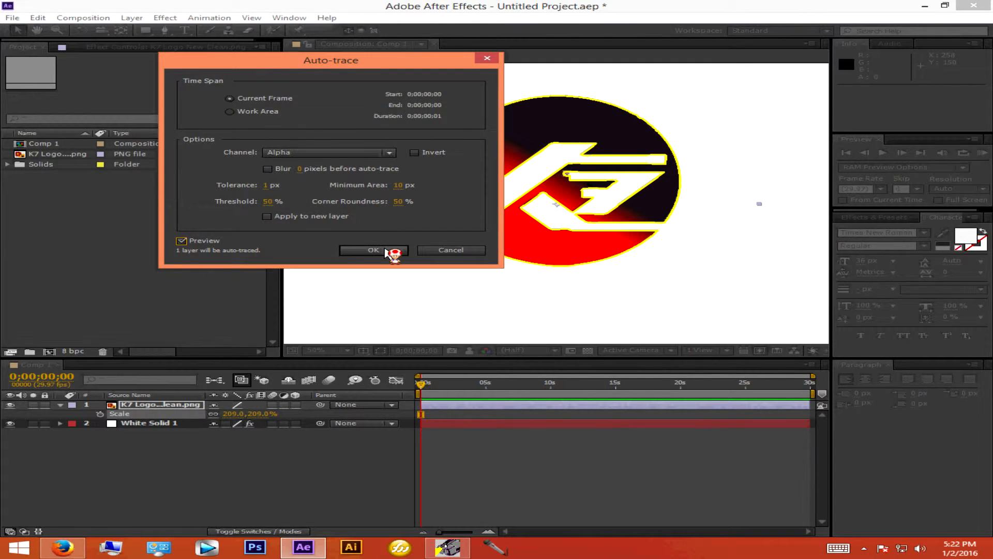
{"action": "left_click", "coordinate": [387, 251]}
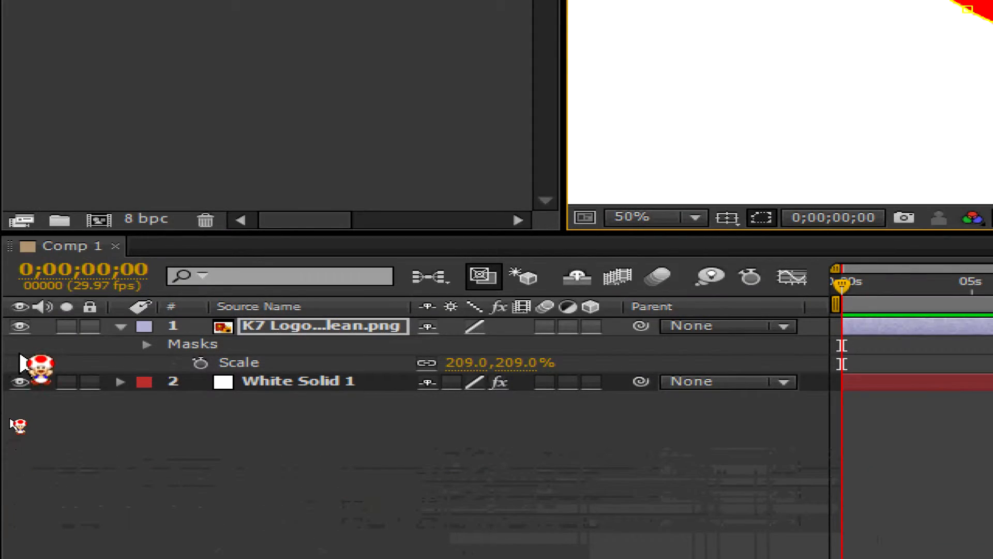
Hide the K7 logo layer, collapse its properties and select the white solid.
{"action": "left_click", "coordinate": [21, 326]}
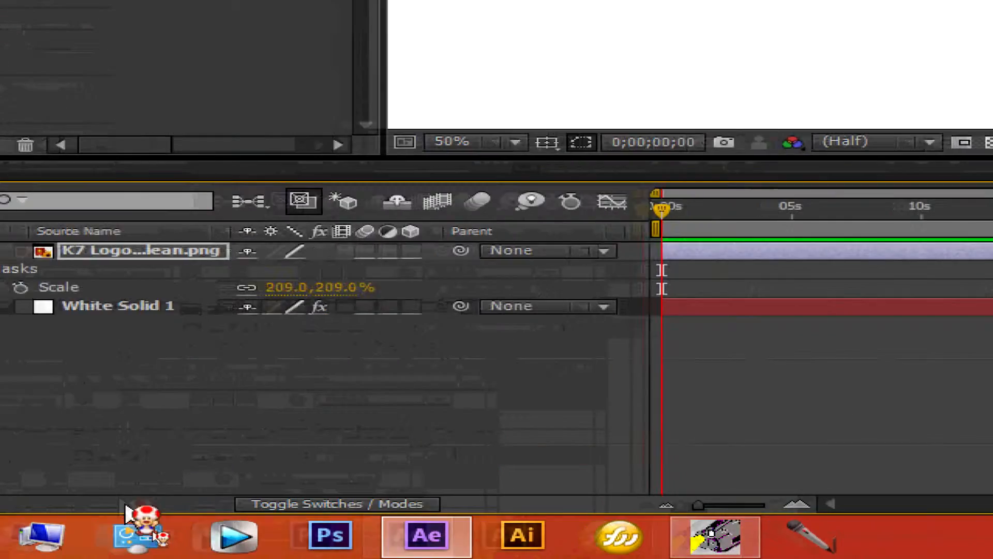
{"action": "left_click", "coordinate": [150, 307]}
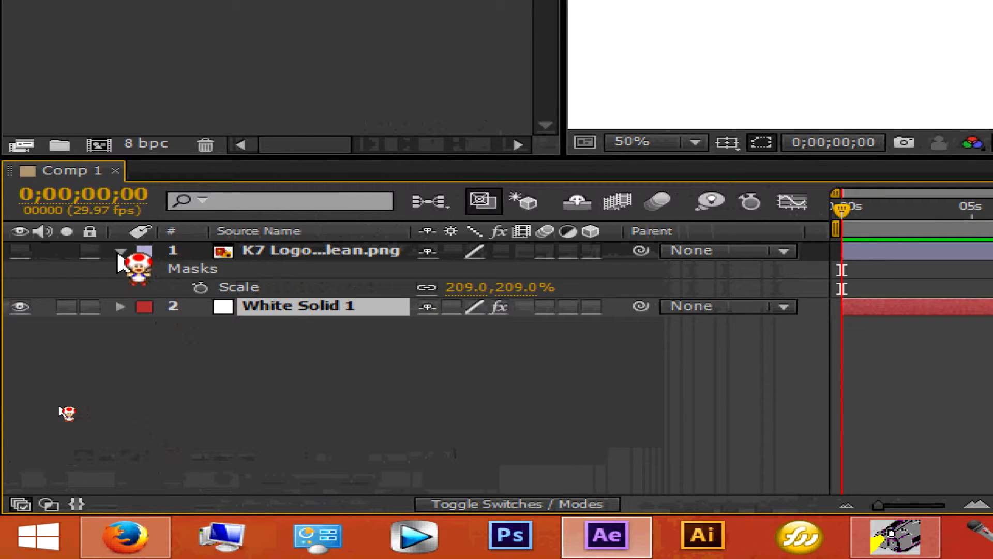
{"action": "left_click", "coordinate": [121, 251]}
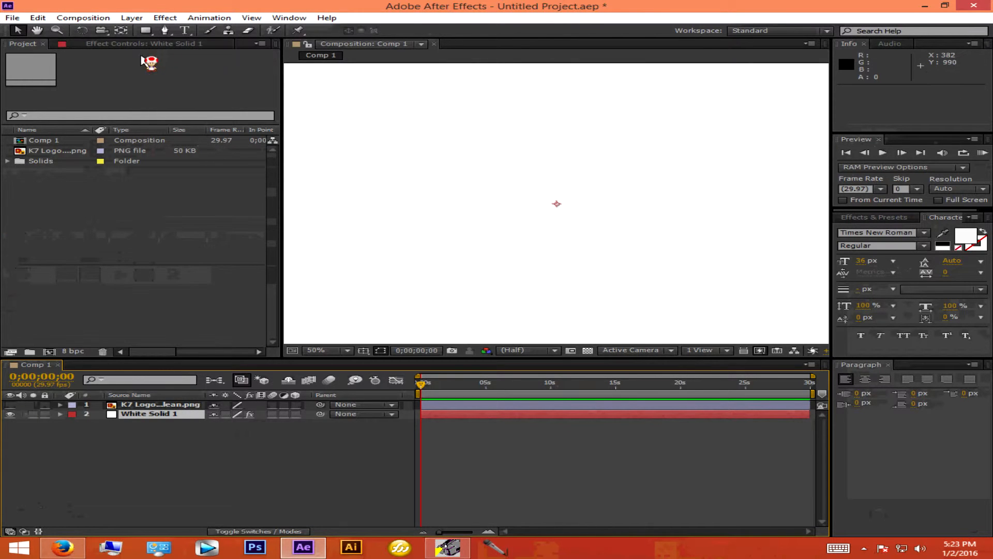
Assign the K7 Logo New Clean.png layer to Path Layer 1 in the Element effect's custom text and masks.
{"action": "left_click", "coordinate": [153, 46]}
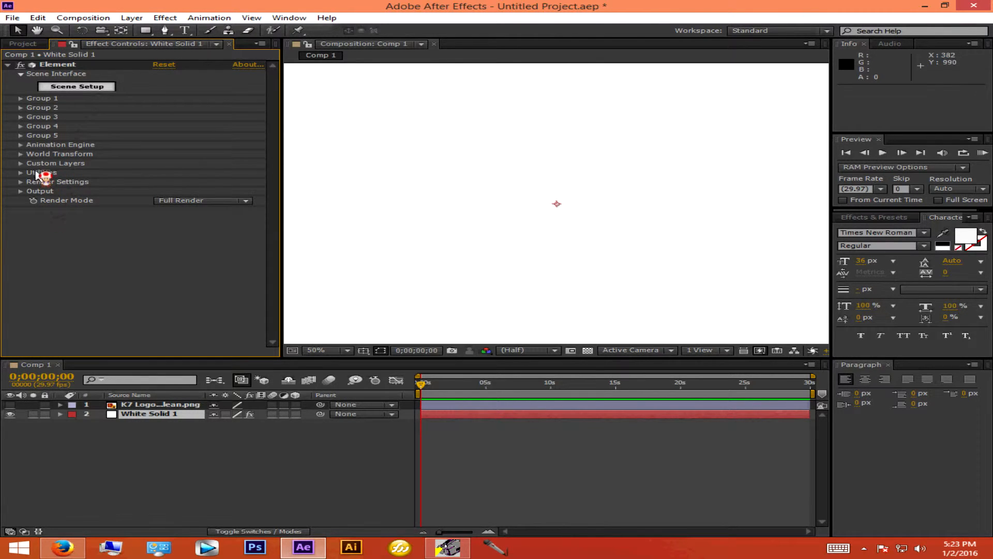
{"action": "left_click", "coordinate": [21, 163]}
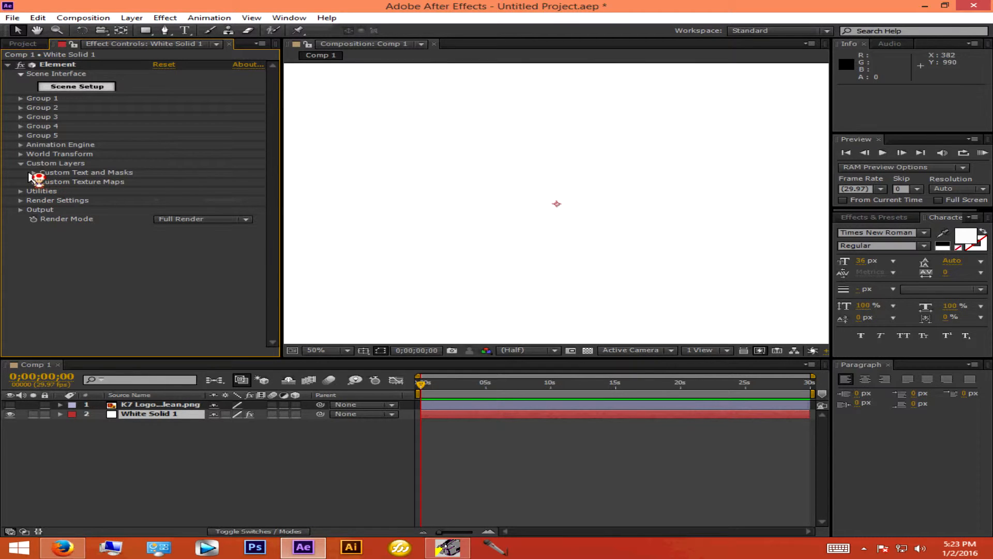
{"action": "left_click", "coordinate": [34, 172]}
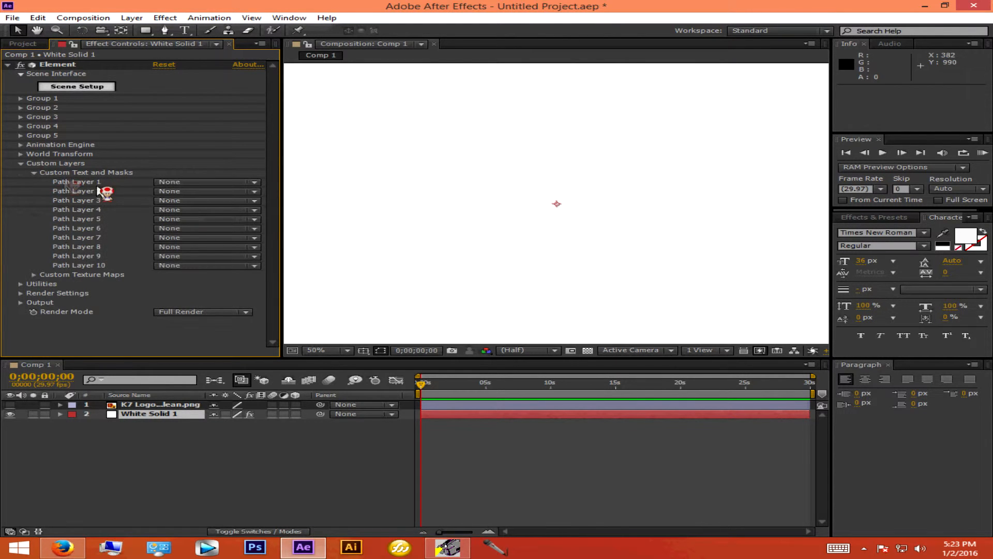
{"action": "left_click", "coordinate": [188, 183]}
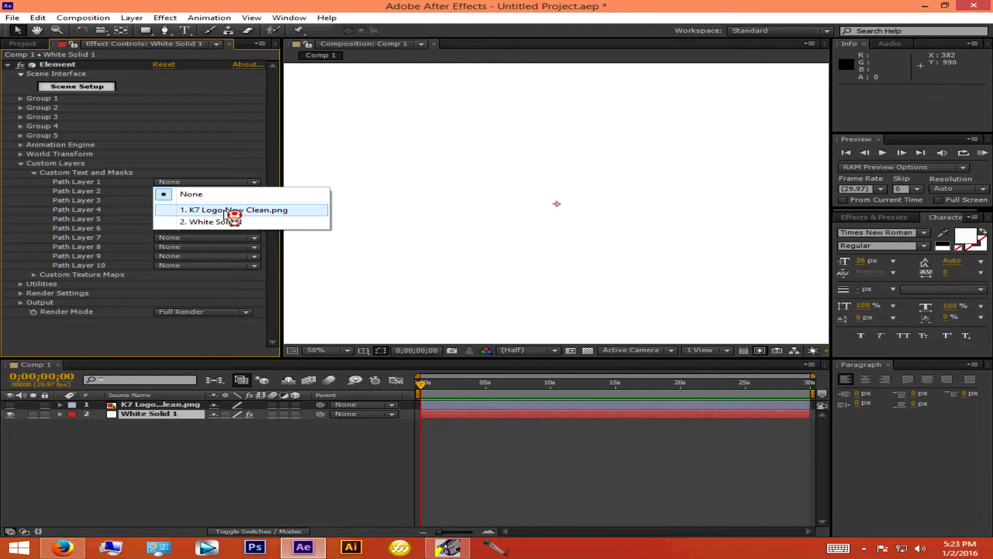
{"action": "left_click", "coordinate": [225, 210]}
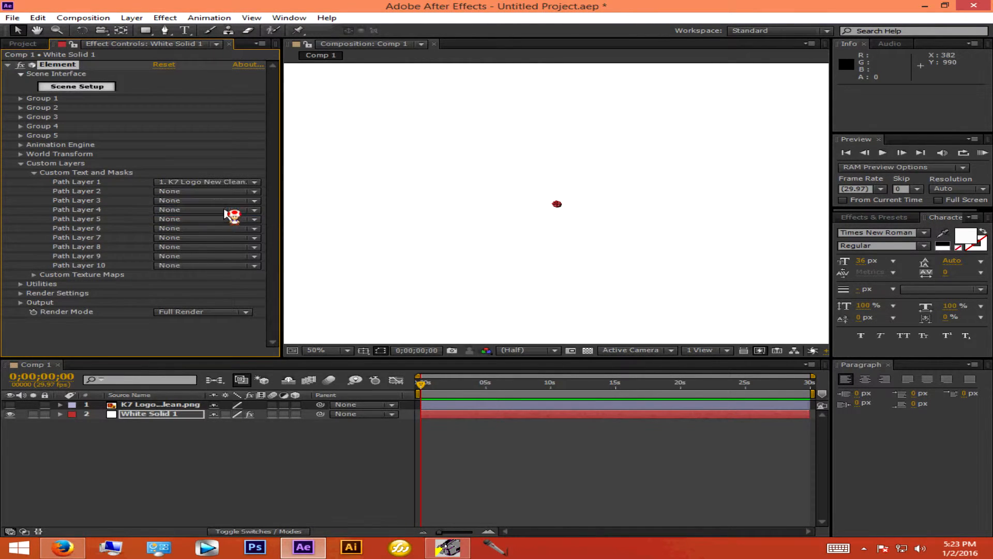
Extrude the logo's custom path into a 3D model in Element's Scene Setup and inspect it in the preview.
{"action": "left_click", "coordinate": [93, 89]}
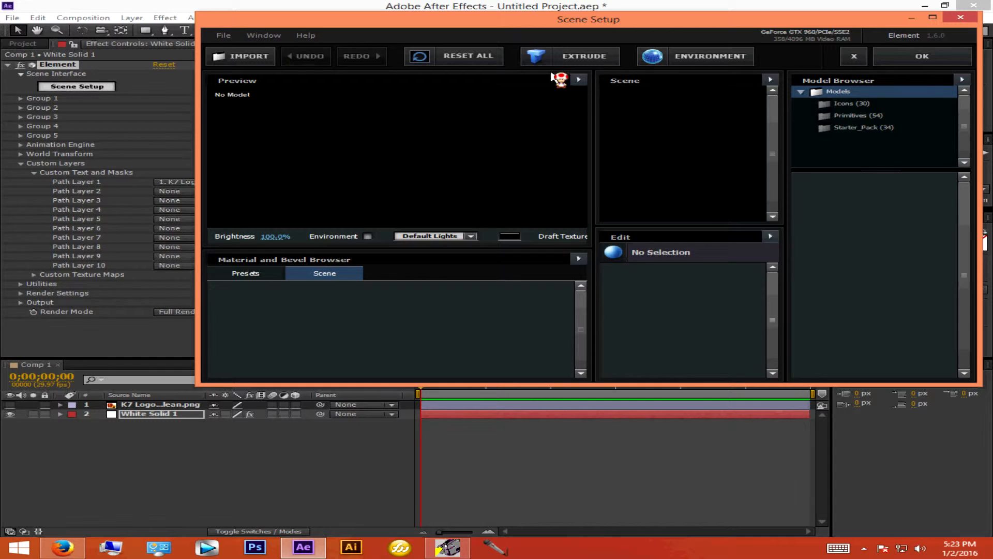
{"action": "left_click", "coordinate": [573, 59]}
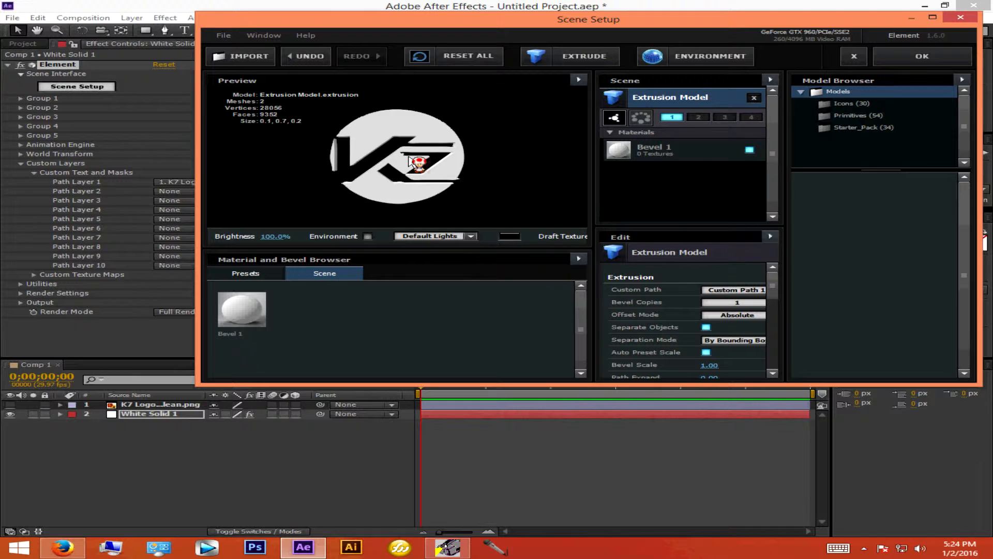
{"action": "mouse_move", "coordinate": [438, 165]}
{"action": "left_mouse_down"}
{"action": "mouse_move", "coordinate": [333, 159]}
{"action": "mouse_move", "coordinate": [438, 167]}
{"action": "left_mouse_up"}
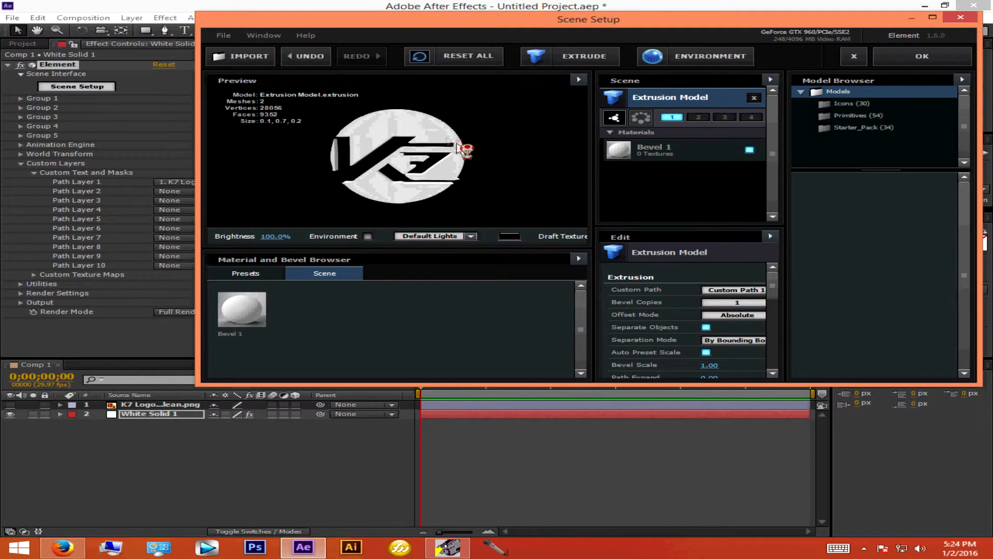
{"action": "mouse_move", "coordinate": [449, 151]}
{"action": "left_mouse_down"}
{"action": "mouse_move", "coordinate": [355, 152]}
{"action": "mouse_move", "coordinate": [437, 155]}
{"action": "left_mouse_up"}
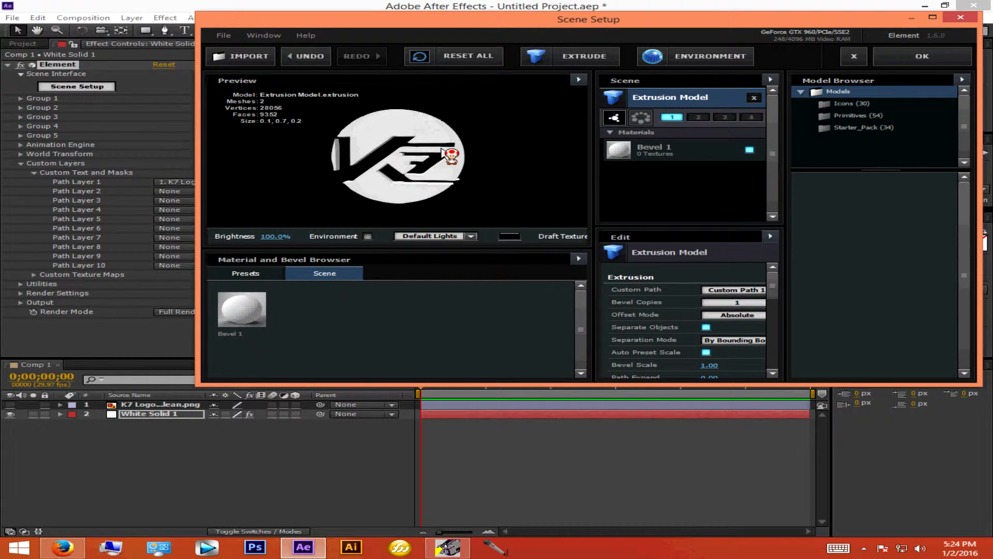
{"action": "scroll", "coordinate": [646, 320], "scroll_direction": "down", "scroll_amount": 5}
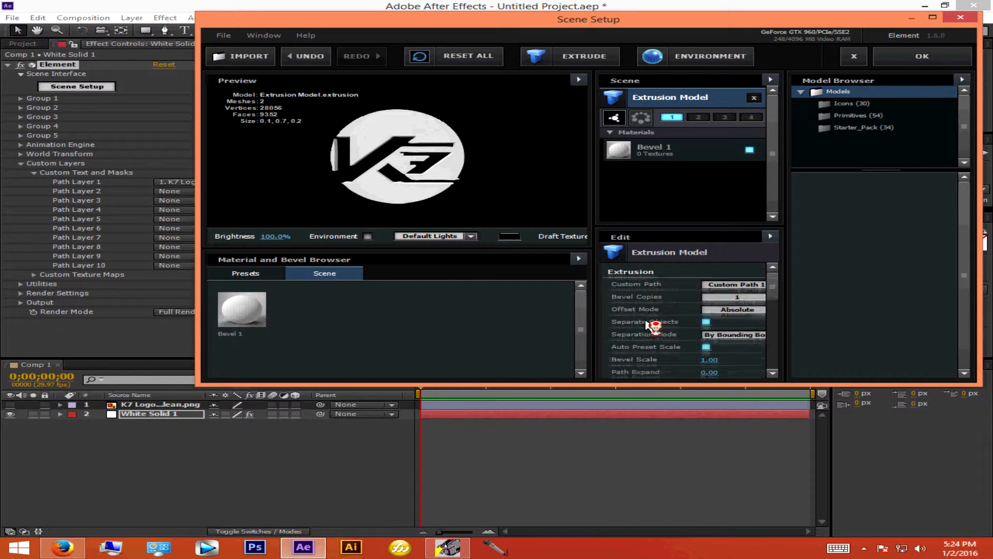
{"action": "scroll", "coordinate": [647, 314], "scroll_direction": "up", "scroll_amount": 5}
{"action": "left_click_drag", "start_coordinate": [453, 151], "coordinate": [435, 162]}
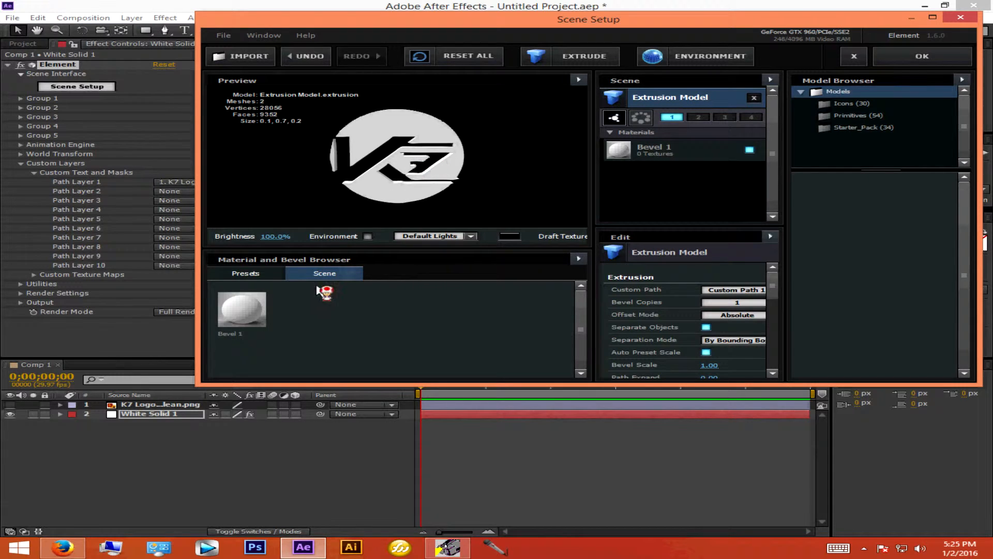
Try the Paint material on the extruded logo, replace it with the Two_Color preset and accept the scene setup.
{"action": "left_click", "coordinate": [256, 273]}
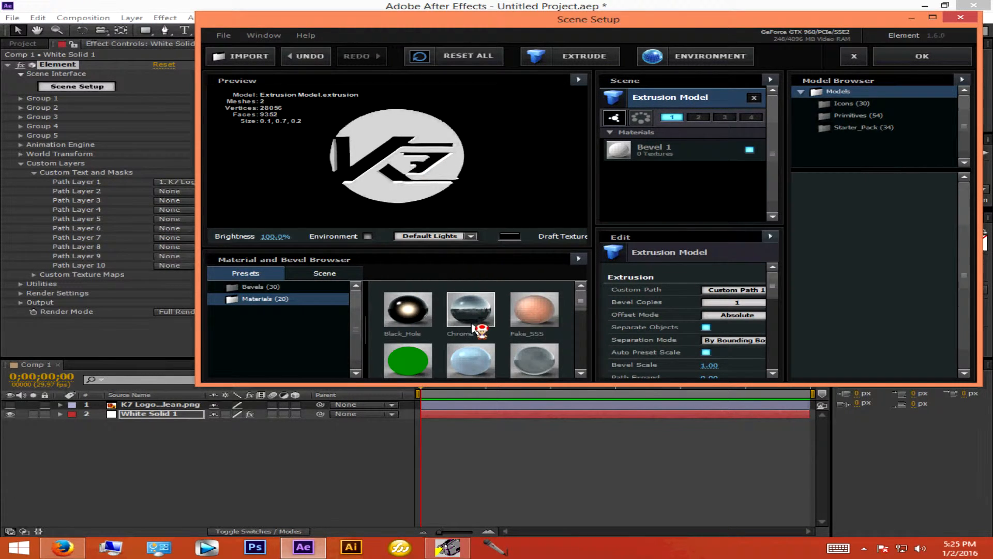
{"action": "scroll", "coordinate": [473, 318], "scroll_direction": "down", "scroll_amount": 3}
{"action": "scroll", "coordinate": [473, 328], "scroll_direction": "down", "scroll_amount": 5}
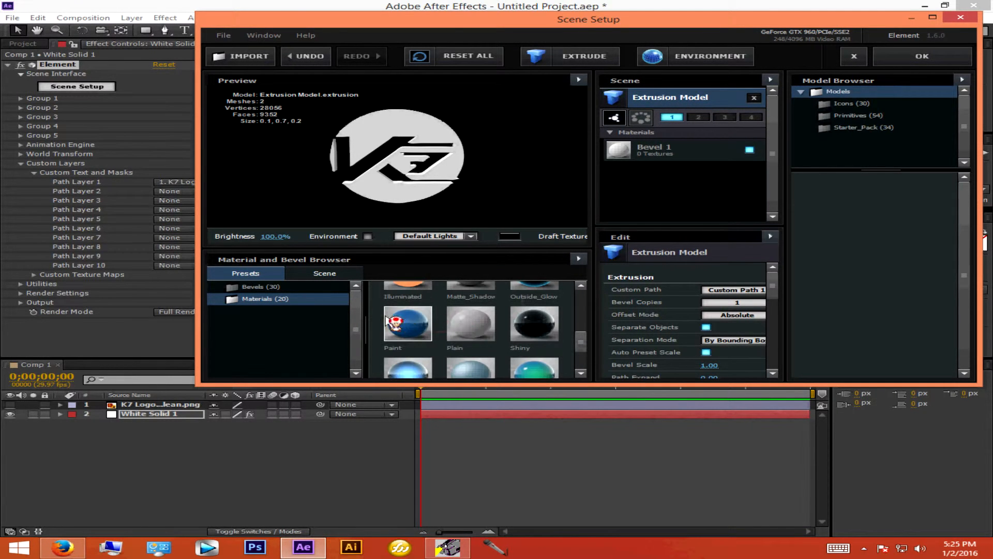
{"action": "left_click", "coordinate": [414, 319]}
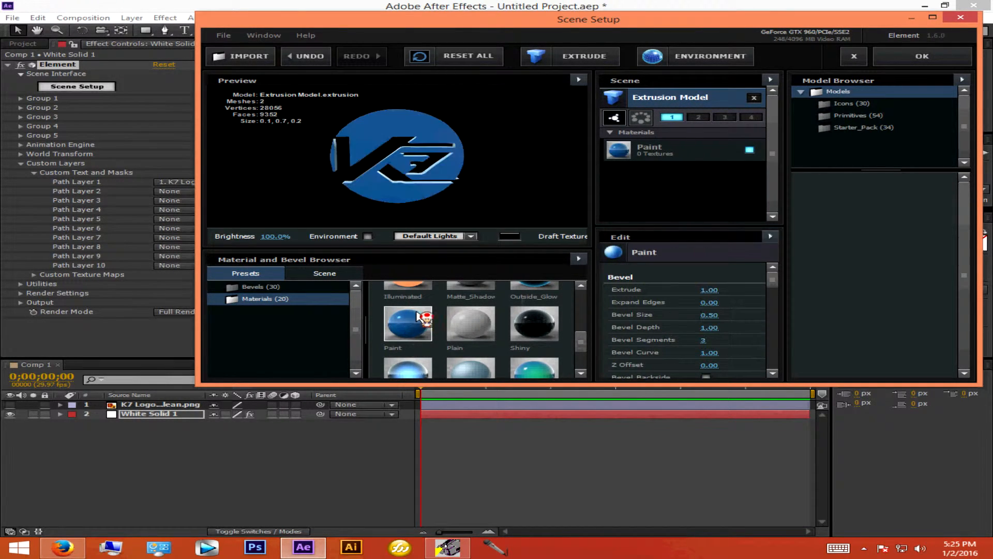
{"action": "scroll", "coordinate": [473, 323], "scroll_direction": "down", "scroll_amount": 4}
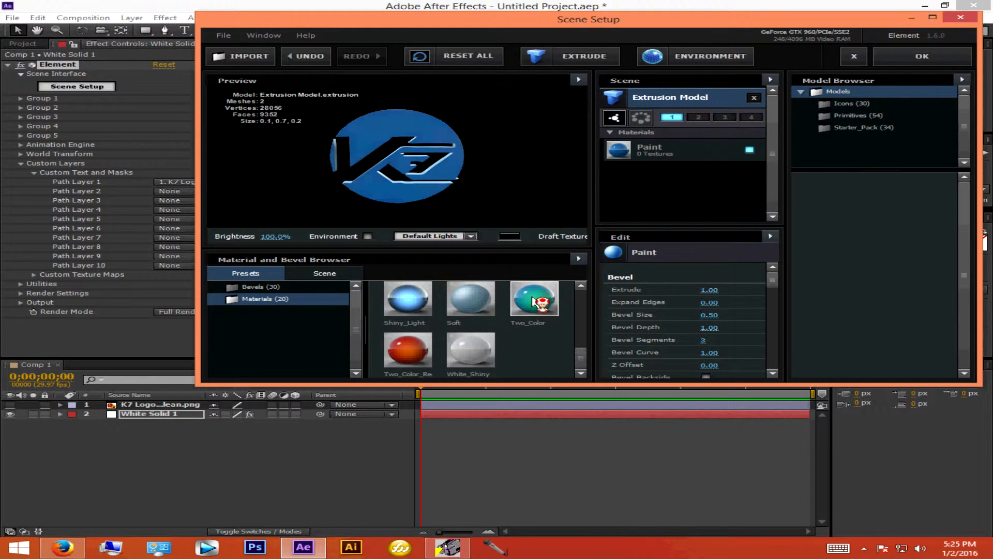
{"action": "left_click", "coordinate": [534, 303]}
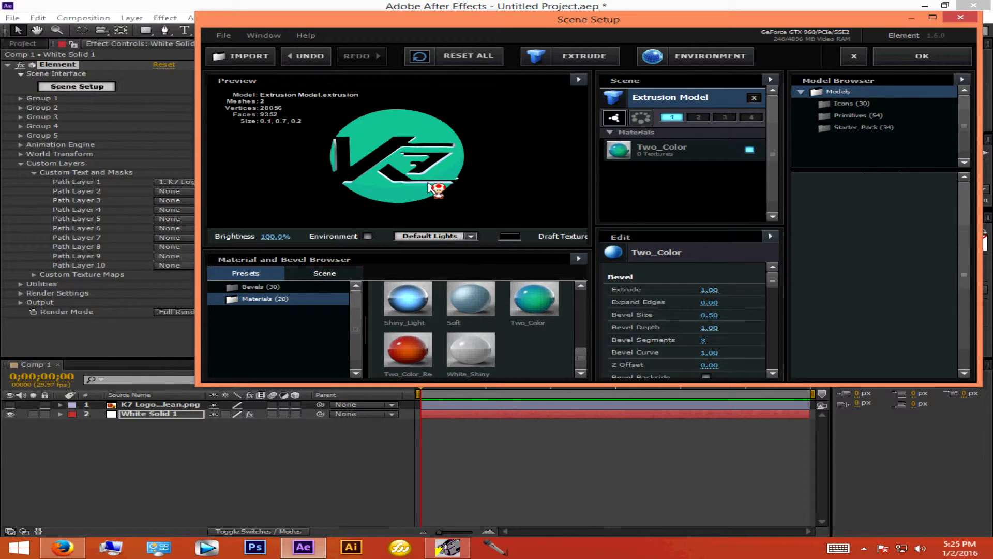
{"action": "left_click", "coordinate": [920, 57]}
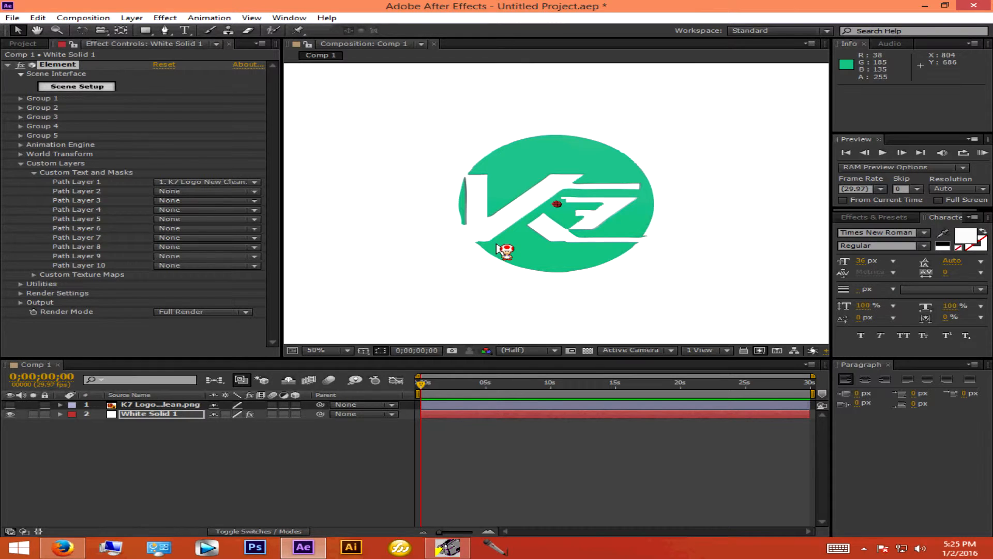
Add a two-node camera with the 35mm preset to the composition.
{"action": "left_click", "coordinate": [136, 19]}
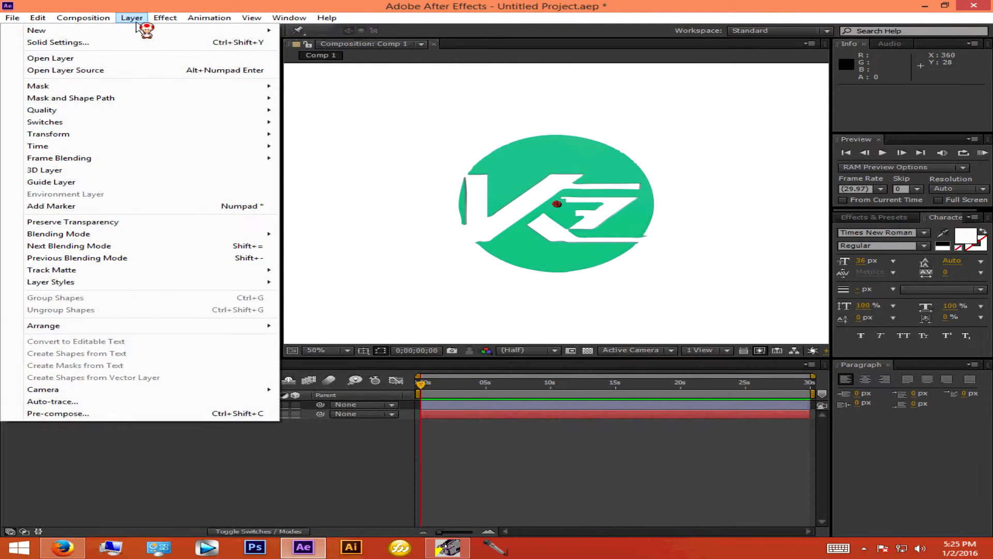
{"action": "mouse_move", "coordinate": [154, 34]}
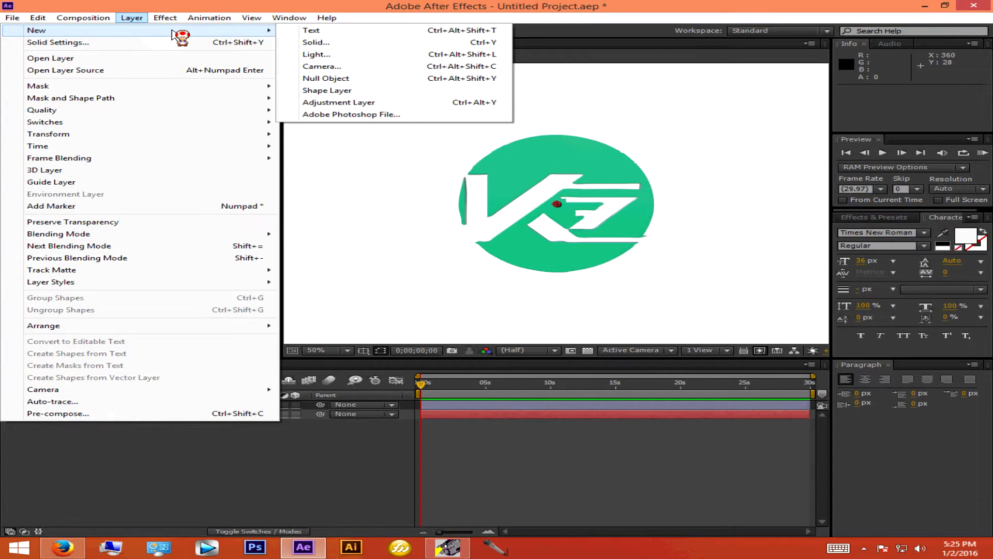
{"action": "left_click", "coordinate": [345, 69]}
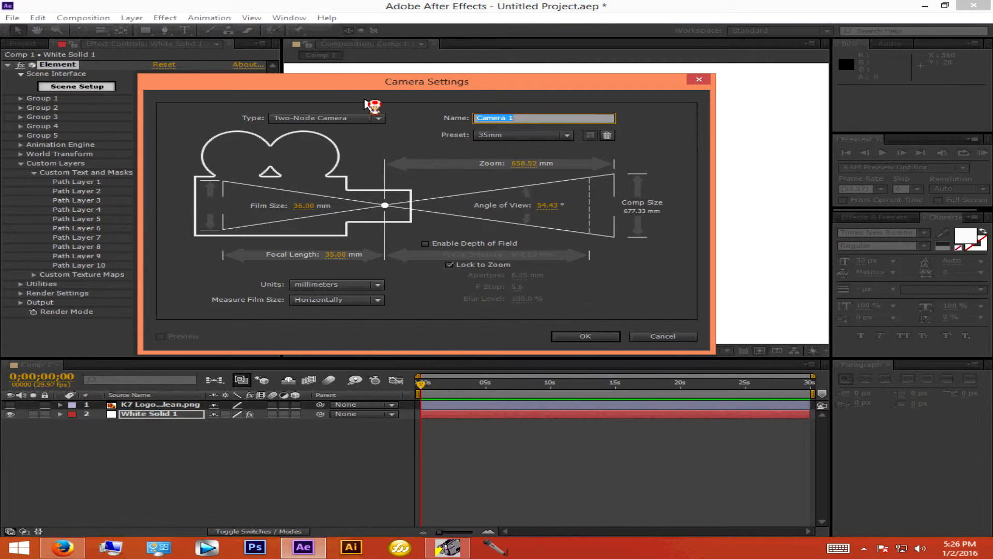
{"action": "left_click", "coordinate": [608, 338]}
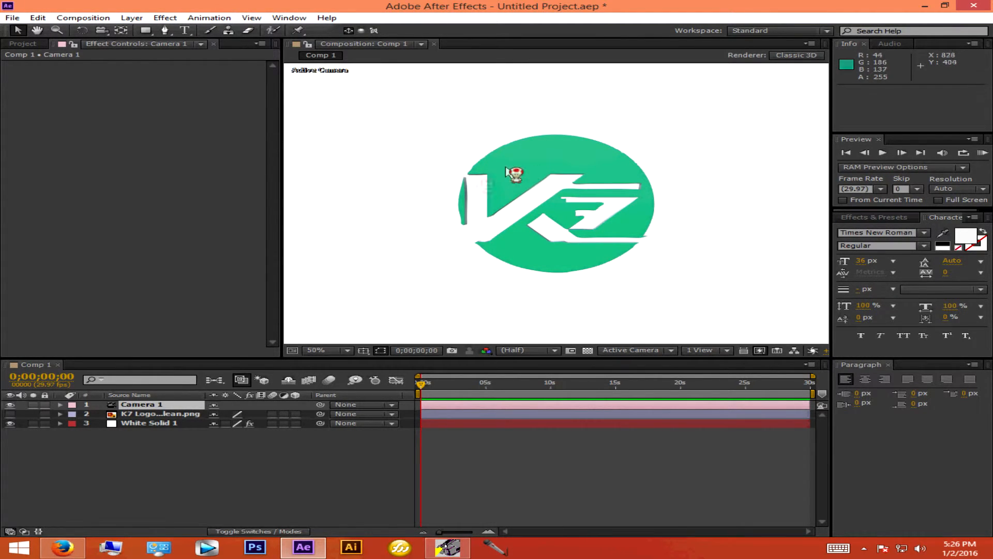
Add a spot light to the composition with 100% intensity, a 90° cone angle and 50% cone feather.
{"action": "left_click", "coordinate": [160, 19]}
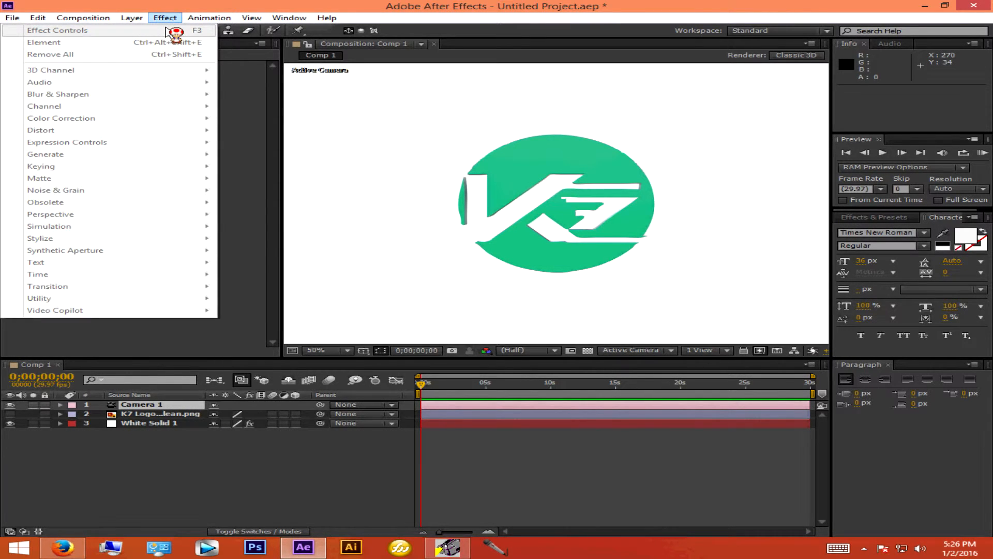
{"action": "mouse_move", "coordinate": [136, 19]}
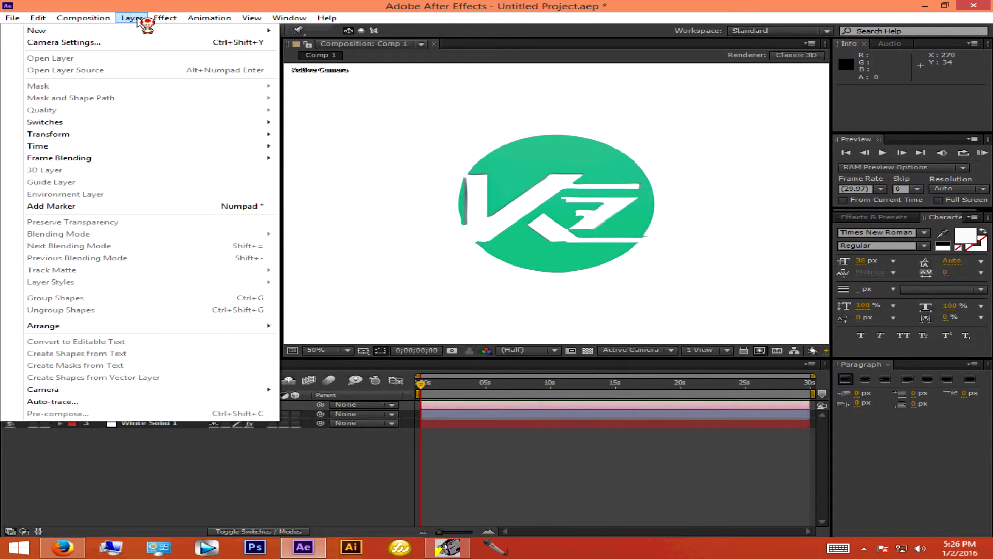
{"action": "mouse_move", "coordinate": [215, 32]}
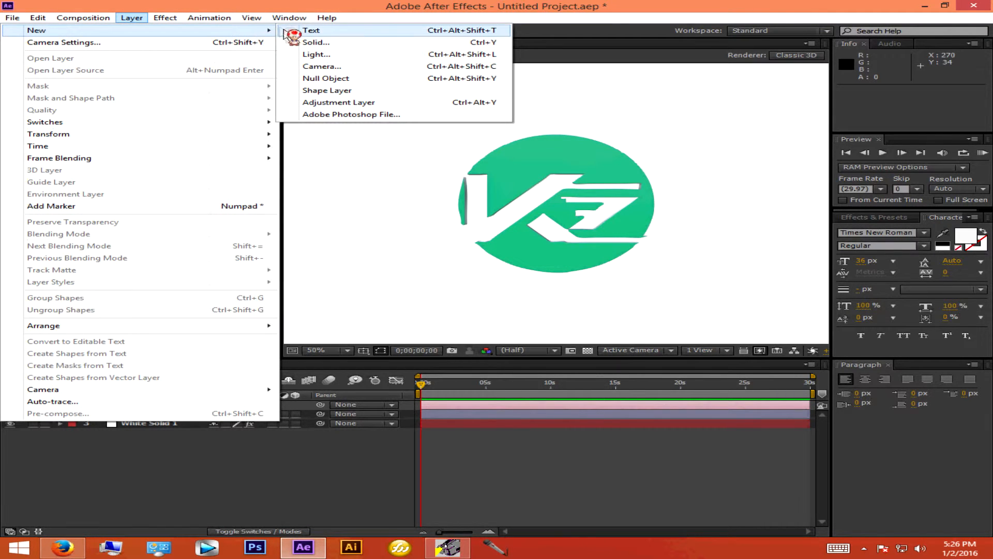
{"action": "left_click", "coordinate": [320, 57]}
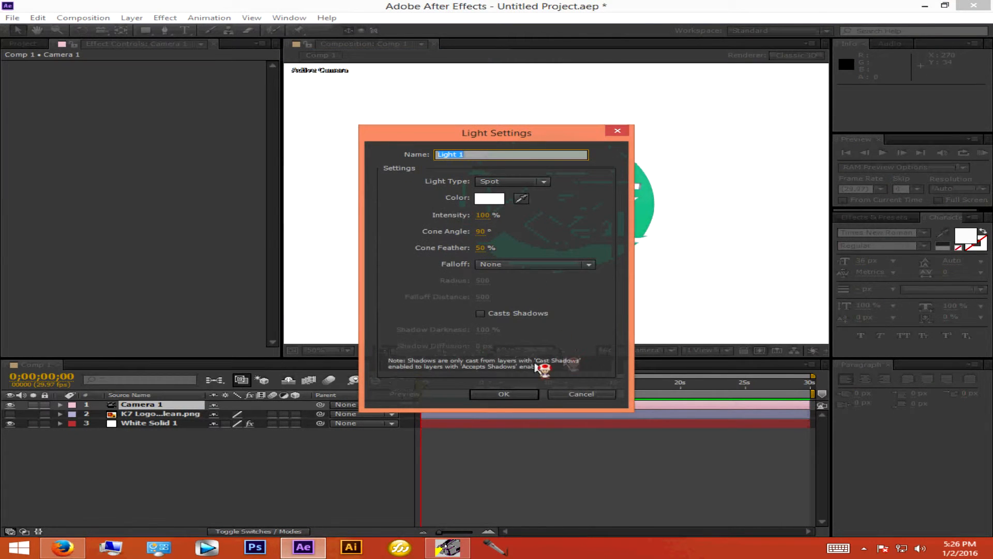
{"action": "left_click", "coordinate": [513, 394]}
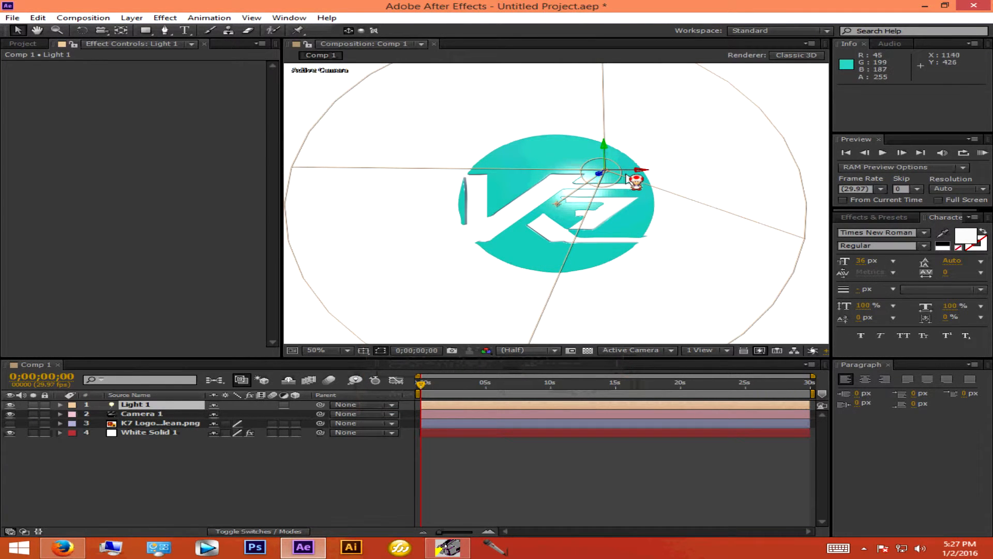
Move the spot light to the upper left of the logo, at about 744, 431, -1238, and show the project contents.
{"action": "left_click_drag", "start_coordinate": [634, 172], "coordinate": [495, 127]}
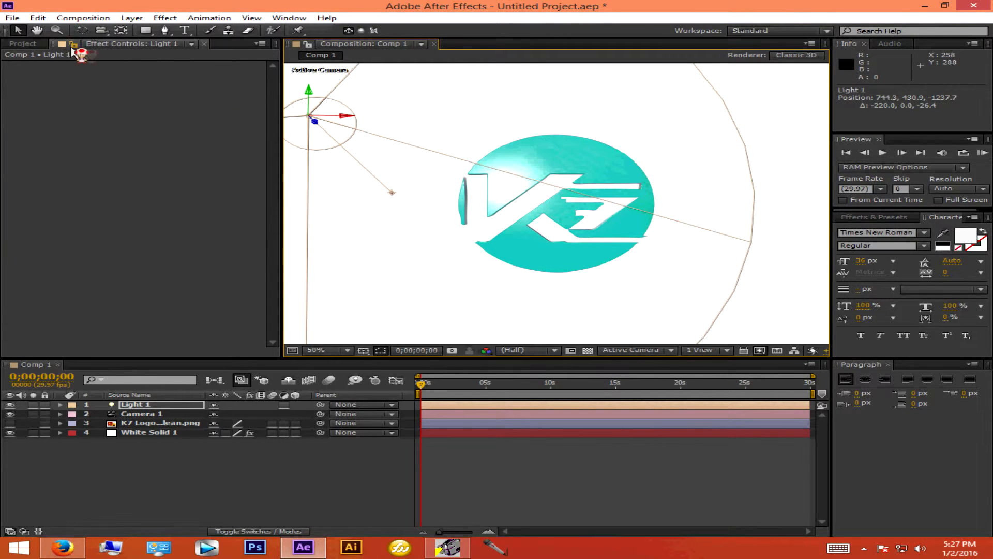
{"action": "left_click", "coordinate": [115, 45]}
{"action": "left_click", "coordinate": [63, 80]}
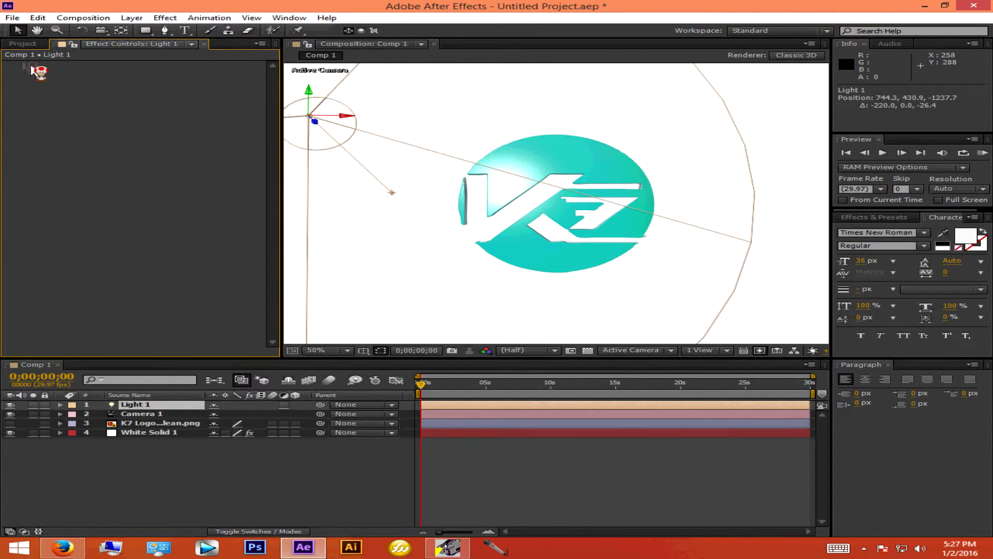
{"action": "left_click", "coordinate": [23, 44]}
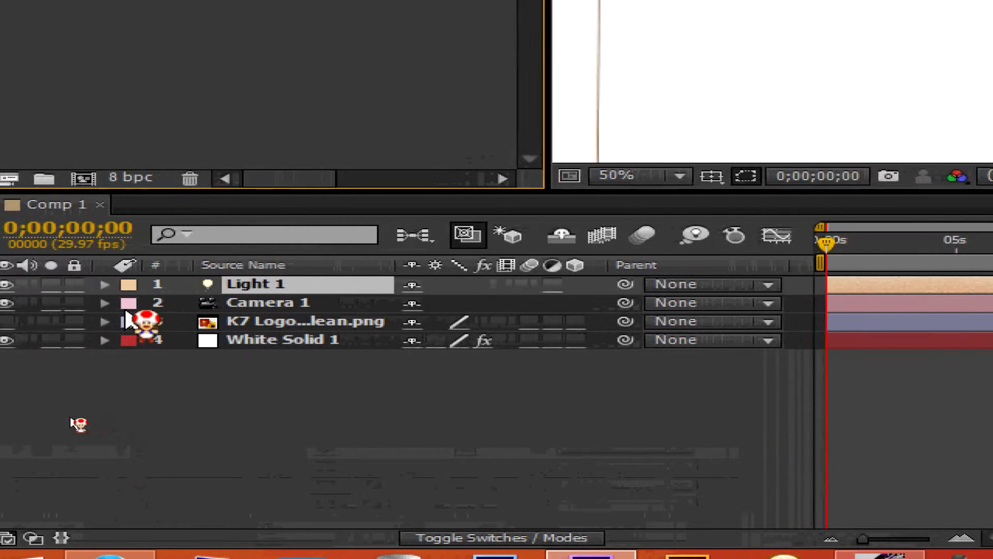
Start keyframing Camera 1's Point of Interest, Position and Orientation at 0;00;00;00.
{"action": "left_click", "coordinate": [121, 304]}
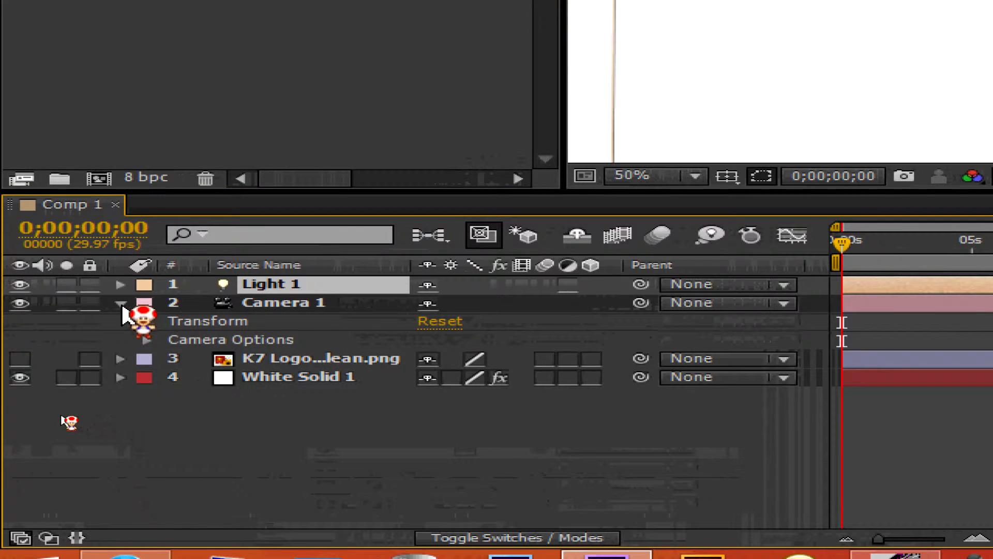
{"action": "left_click", "coordinate": [147, 322]}
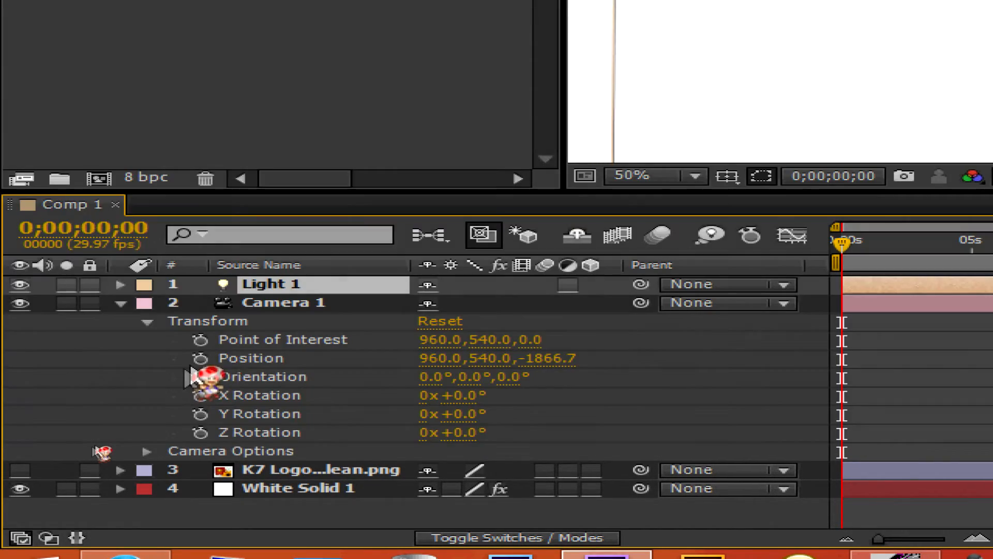
{"action": "left_click", "coordinate": [200, 340]}
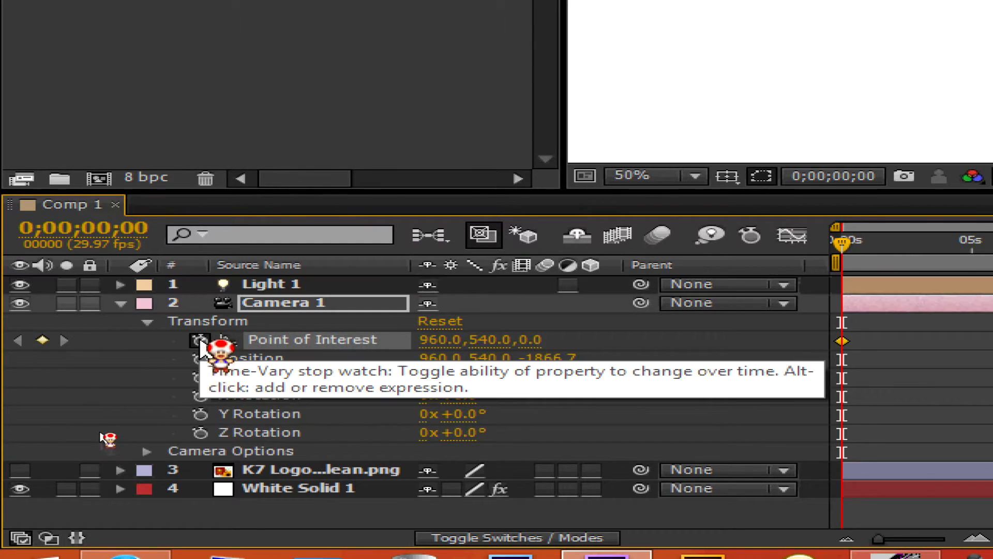
{"action": "left_click", "coordinate": [200, 358]}
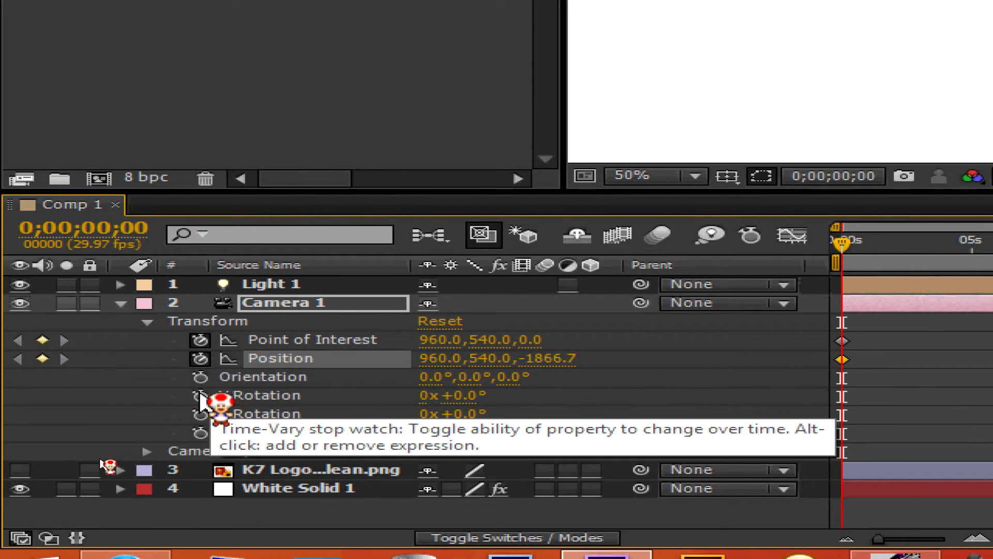
{"action": "left_click", "coordinate": [200, 377]}
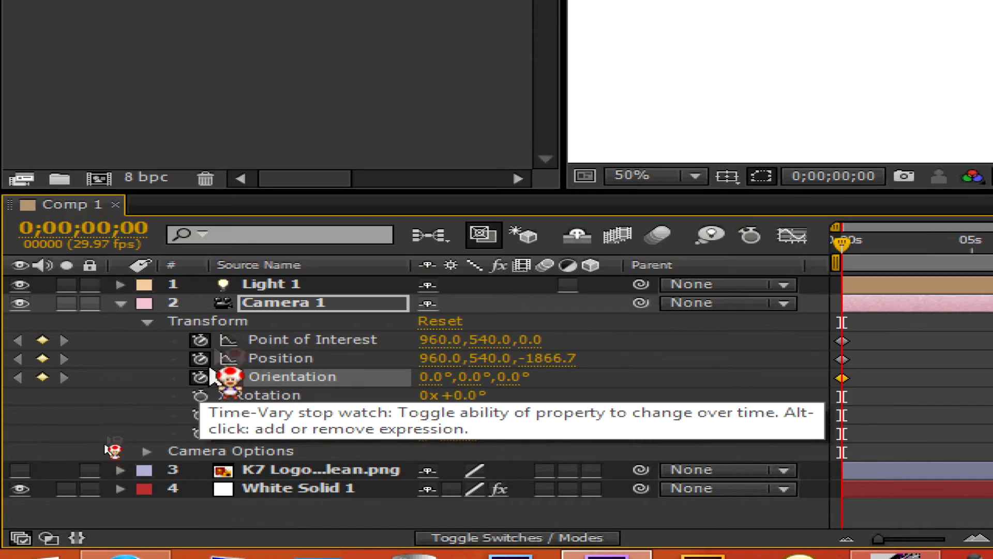
{"action": "left_click", "coordinate": [147, 321]}
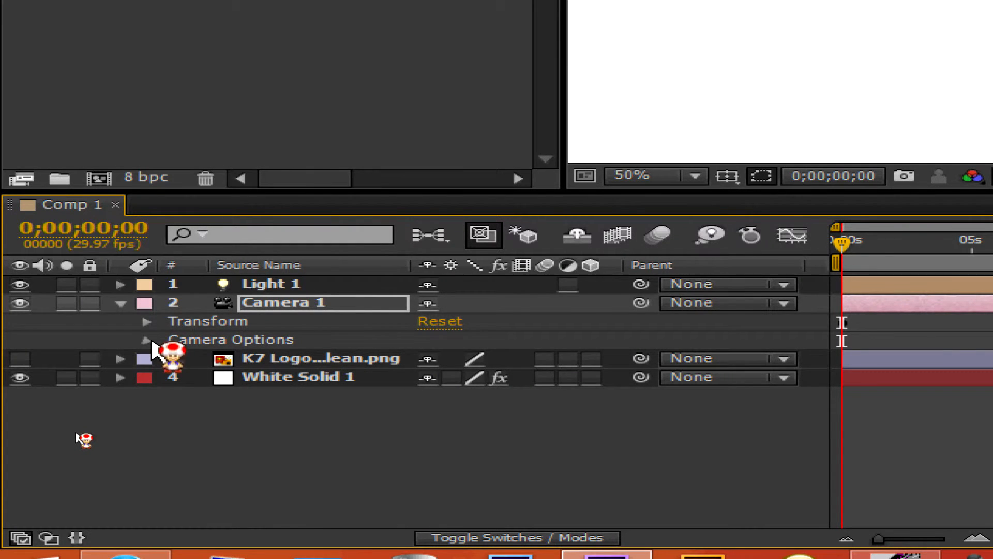
Turn on Camera 1's Depth of Field and set keyframes for its Blur Level, Aperture and Focus Distance at 0;00;00;00.
{"action": "left_click", "coordinate": [146, 340]}
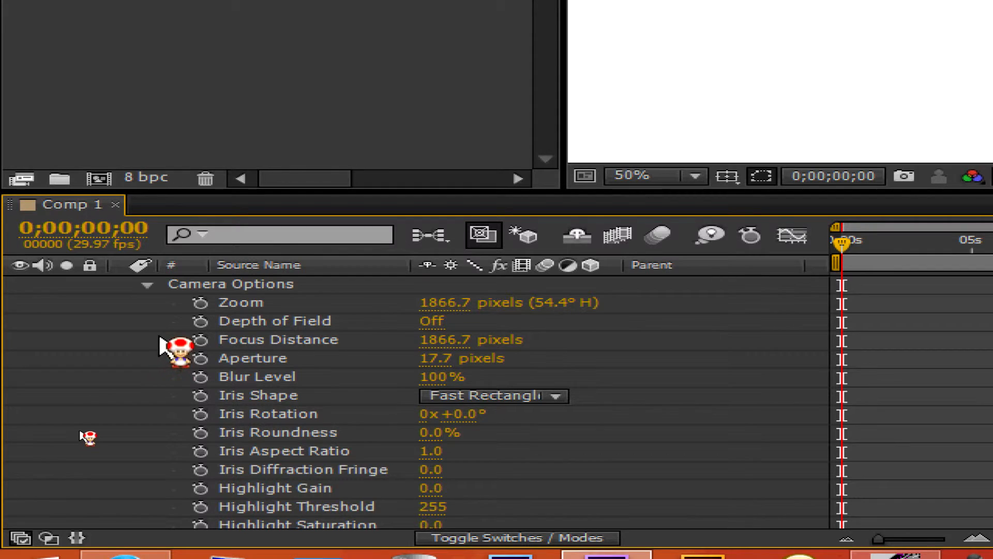
{"action": "left_click", "coordinate": [436, 321]}
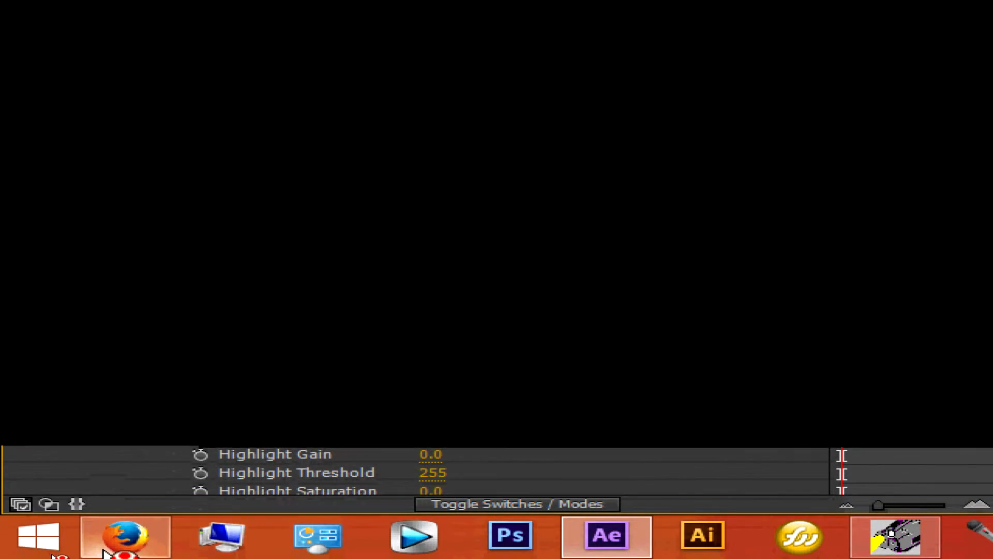
{"action": "mouse_move", "coordinate": [122, 533]}
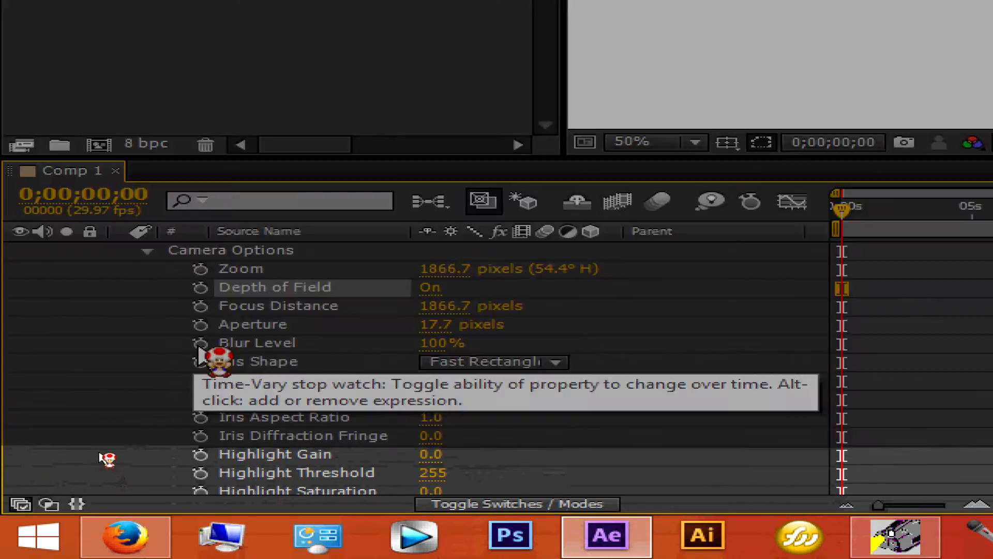
{"action": "left_click", "coordinate": [200, 343]}
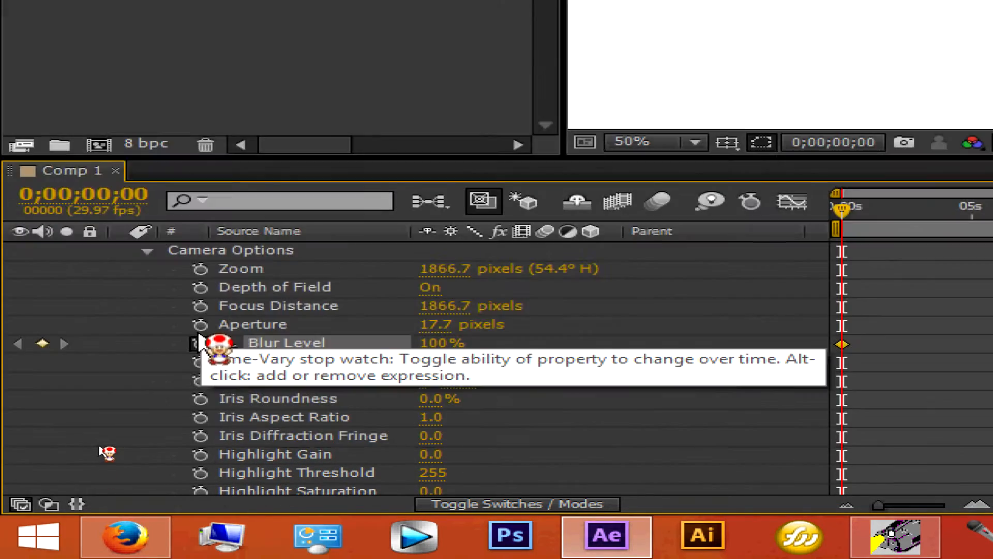
{"action": "left_click", "coordinate": [200, 324]}
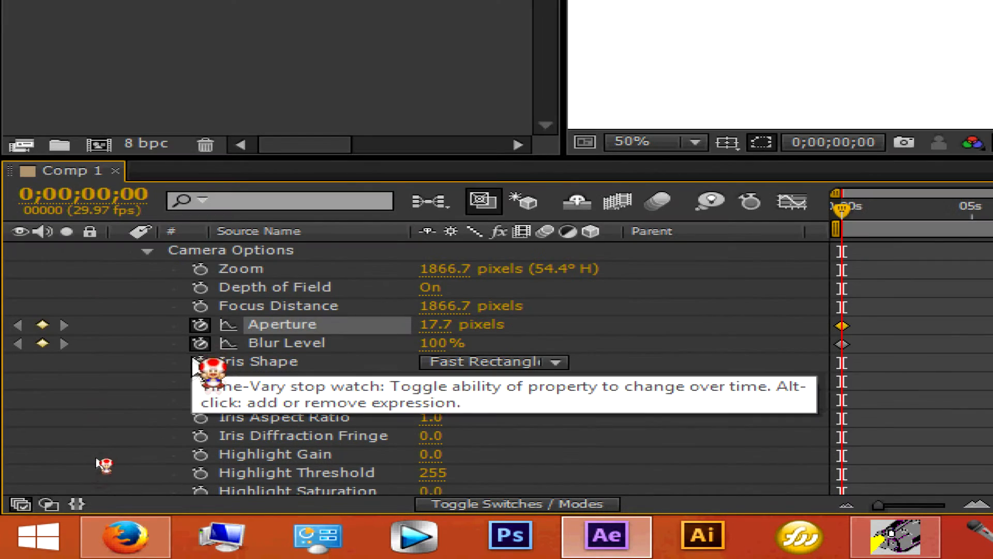
{"action": "left_click", "coordinate": [200, 306]}
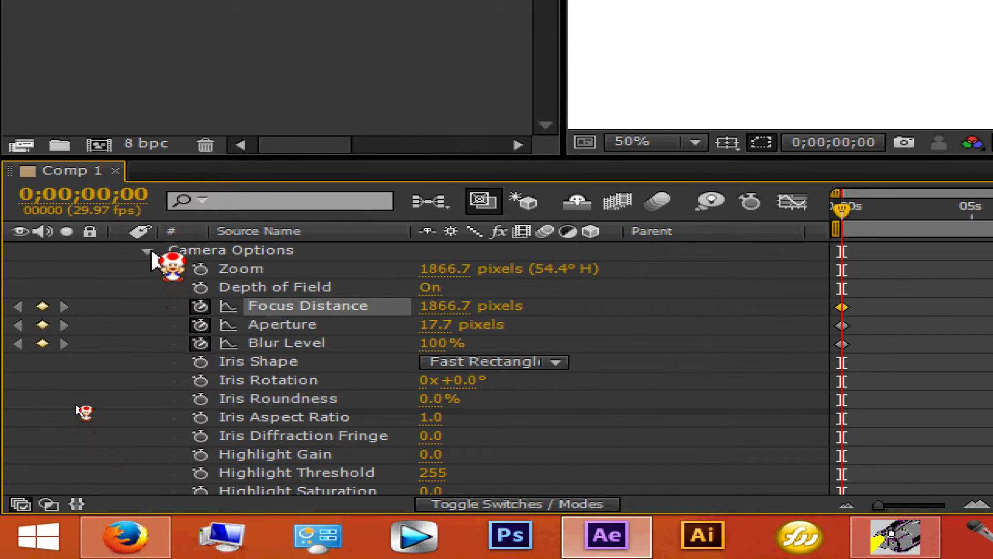
{"action": "left_click", "coordinate": [150, 252]}
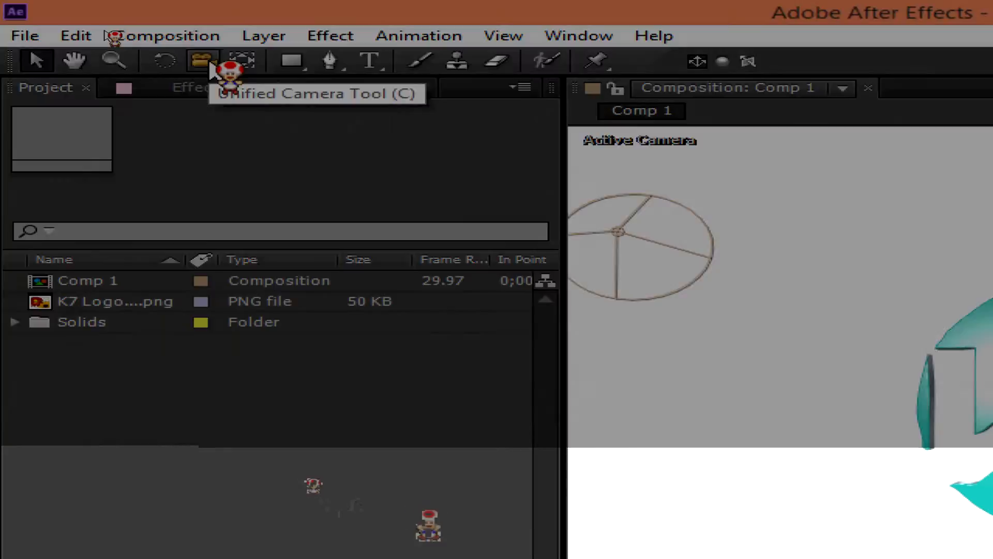
Orbit the camera to view the logo edge-on at 0;00;04;25 and from behind at 0;00;10;01, using the Orbit Camera Tool.
{"action": "left_click", "coordinate": [211, 64]}
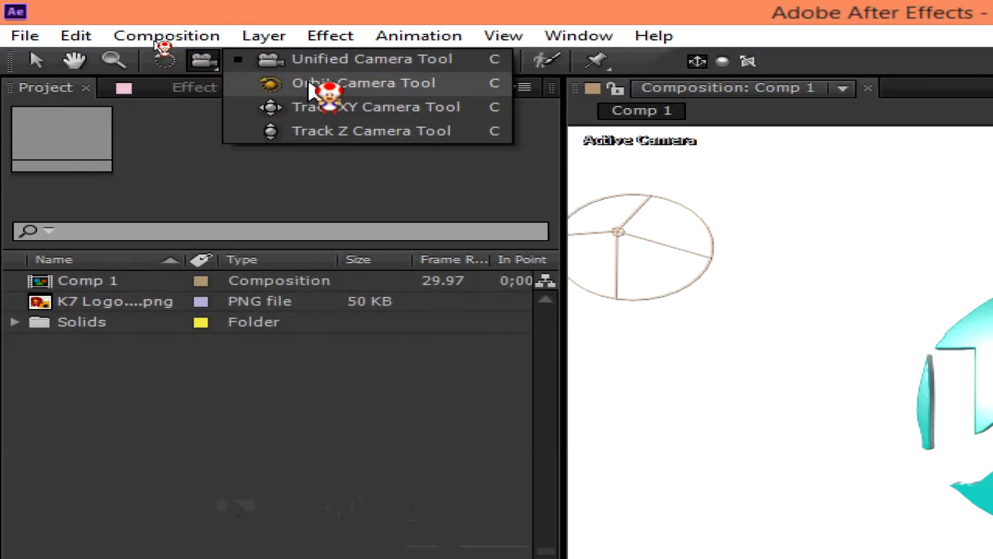
{"action": "left_click", "coordinate": [309, 84]}
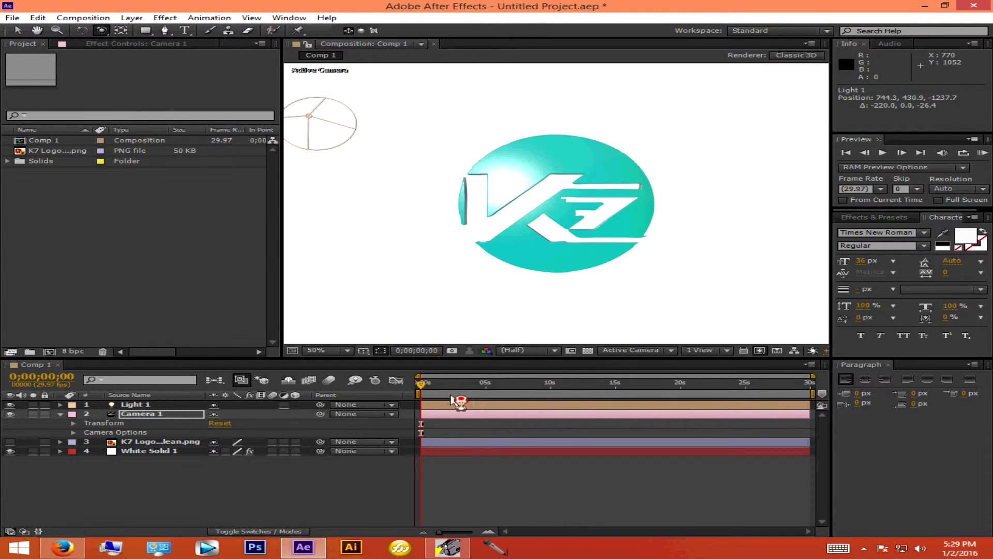
{"action": "left_click_drag", "start_coordinate": [426, 387], "coordinate": [484, 387]}
{"action": "left_click_drag", "start_coordinate": [602, 207], "coordinate": [462, 221]}
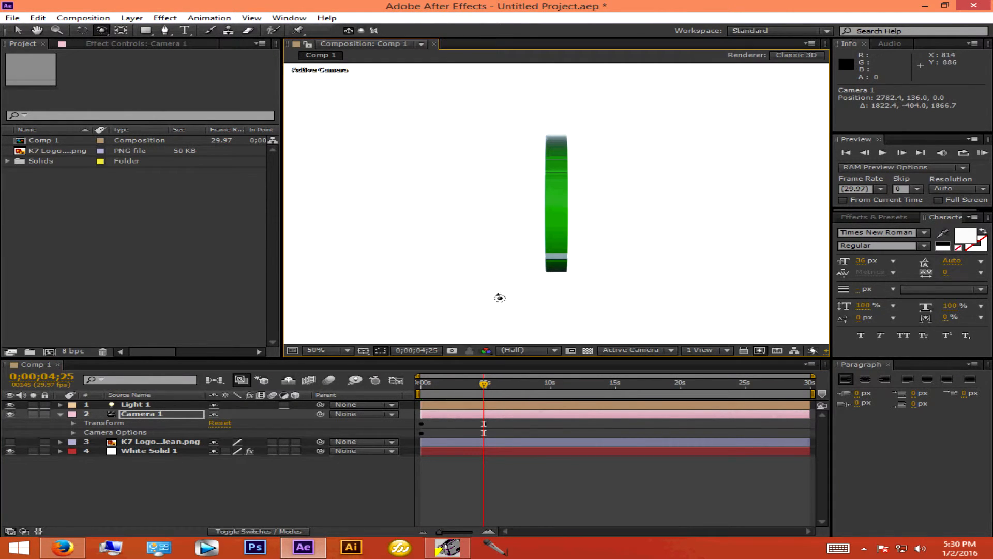
{"action": "left_click_drag", "start_coordinate": [484, 385], "coordinate": [551, 388]}
{"action": "left_click_drag", "start_coordinate": [564, 219], "coordinate": [417, 212]}
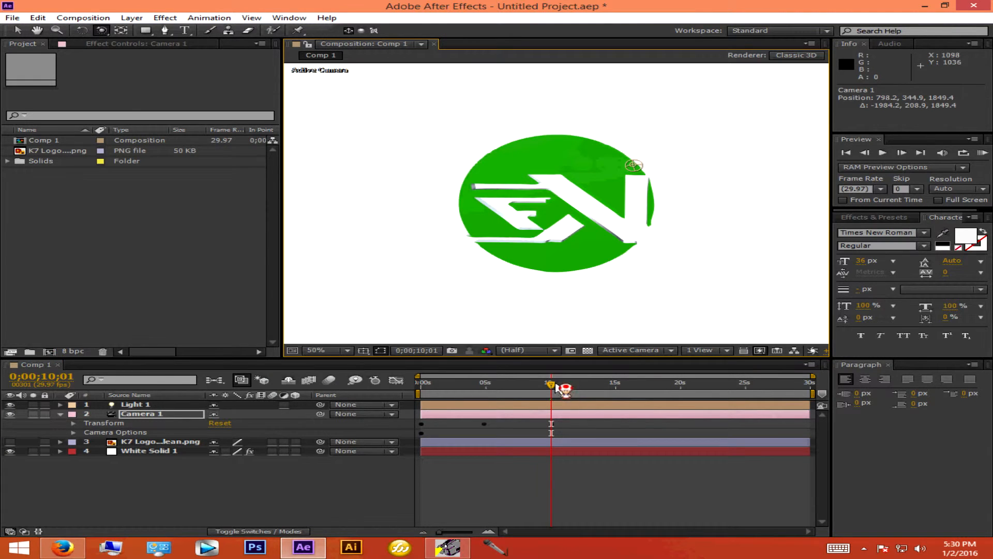
Orbit the camera on to the logo's opposite edge at 0;00;14;28 and around to its front at 0;00;20;01.
{"action": "left_click_drag", "start_coordinate": [554, 387], "coordinate": [619, 388]}
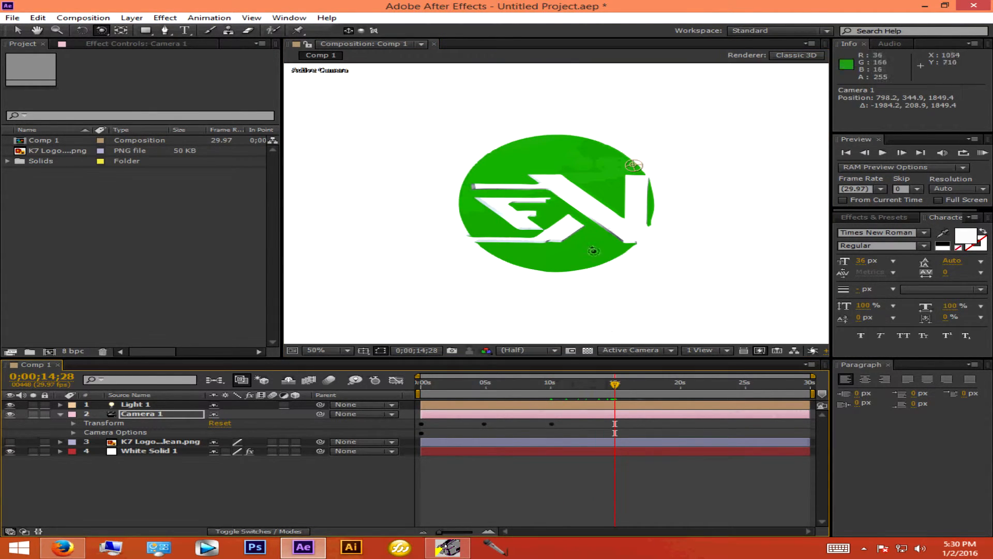
{"action": "left_click_drag", "start_coordinate": [620, 221], "coordinate": [492, 228]}
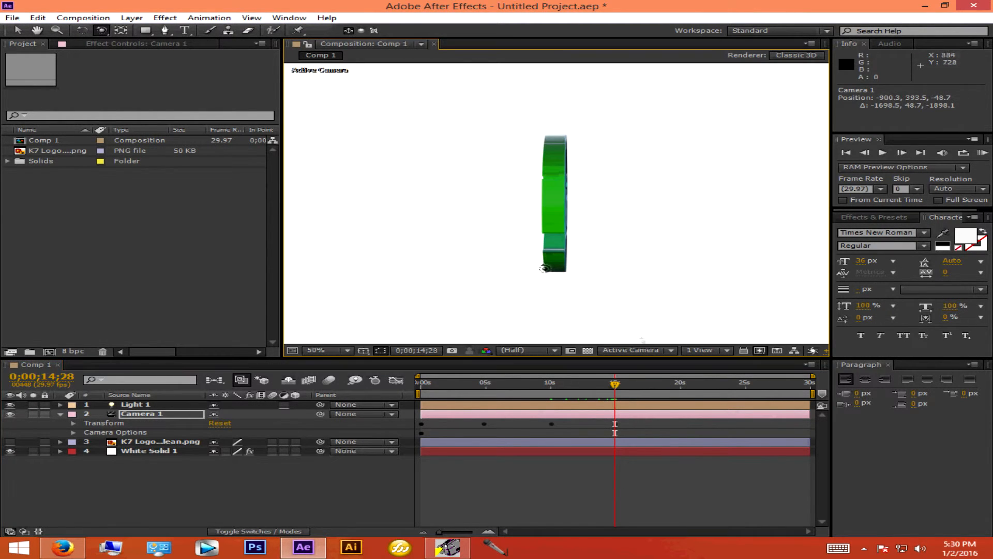
{"action": "left_click_drag", "start_coordinate": [615, 387], "coordinate": [681, 393]}
{"action": "left_click_drag", "start_coordinate": [572, 212], "coordinate": [428, 218]}
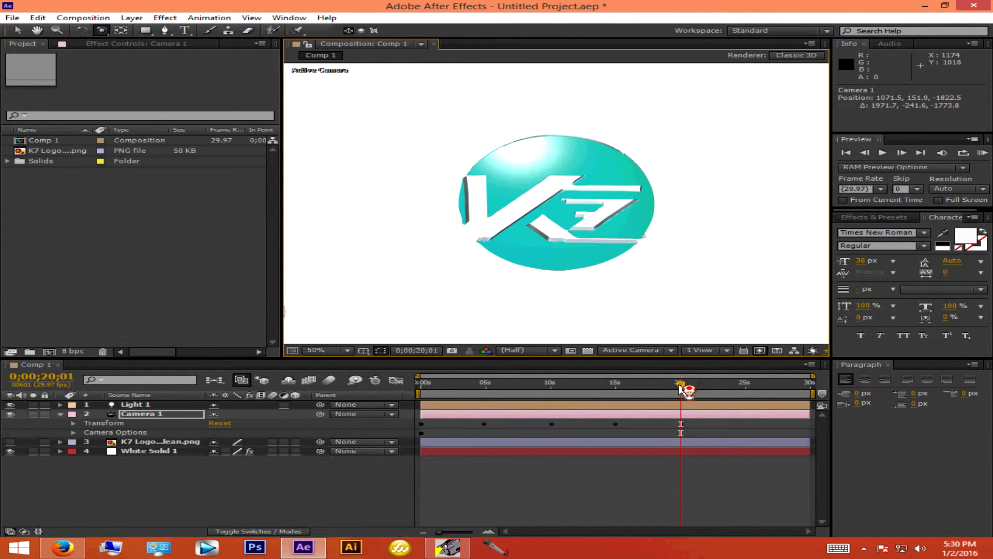
Pull the camera back from the logo to about 1104, 40, -2350 at 0;00;24;22 with the Track Z Camera Tool.
{"action": "left_click_drag", "start_coordinate": [681, 390], "coordinate": [742, 388]}
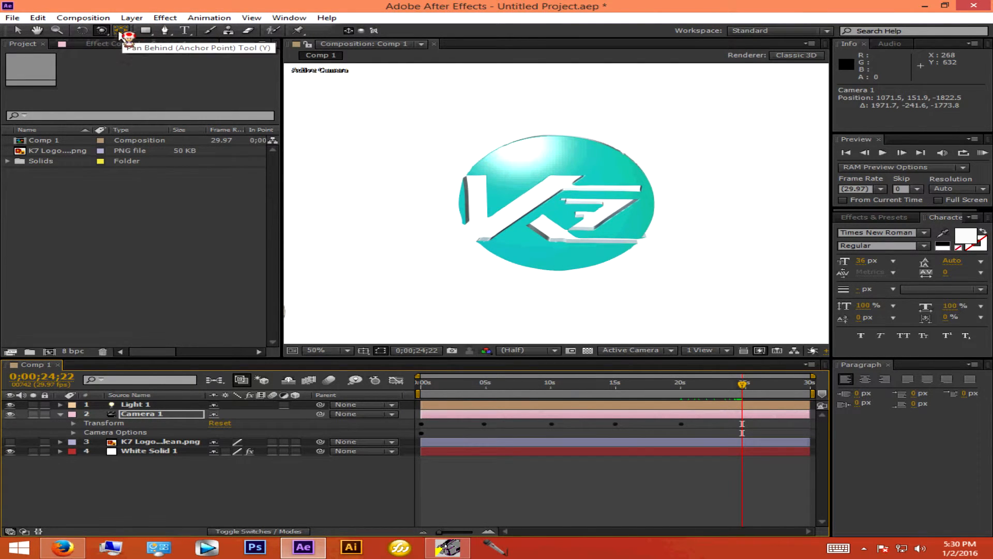
{"action": "left_click", "coordinate": [103, 32]}
{"action": "left_click", "coordinate": [162, 65]}
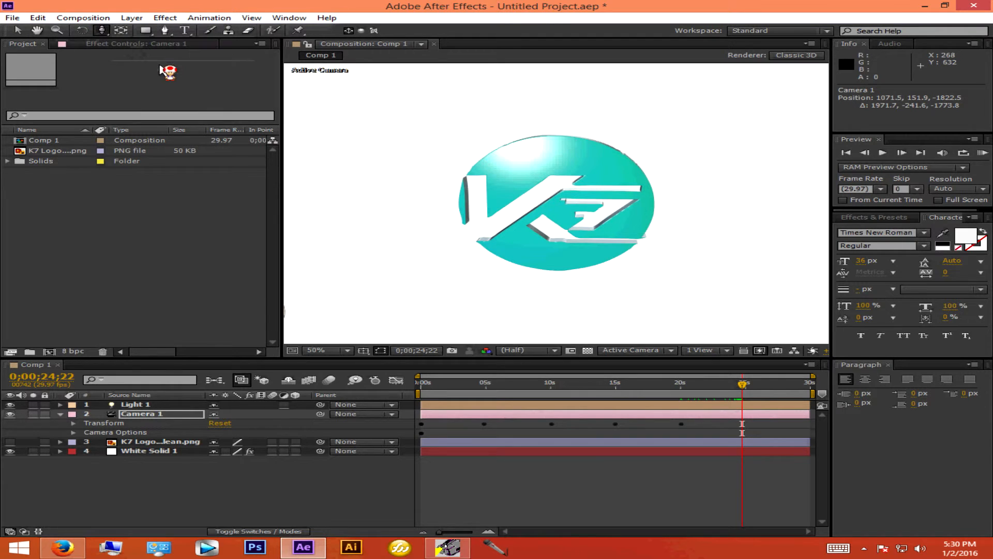
{"action": "left_click_drag", "start_coordinate": [556, 207], "coordinate": [555, 279]}
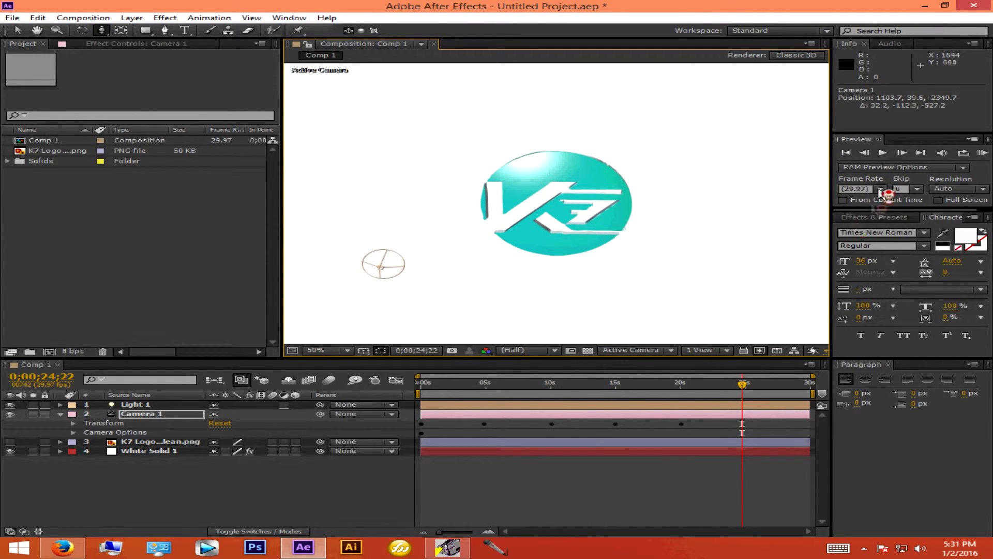
Play the camera animation from the first frame, stop it and collapse Camera 1's properties.
{"action": "left_click", "coordinate": [846, 153]}
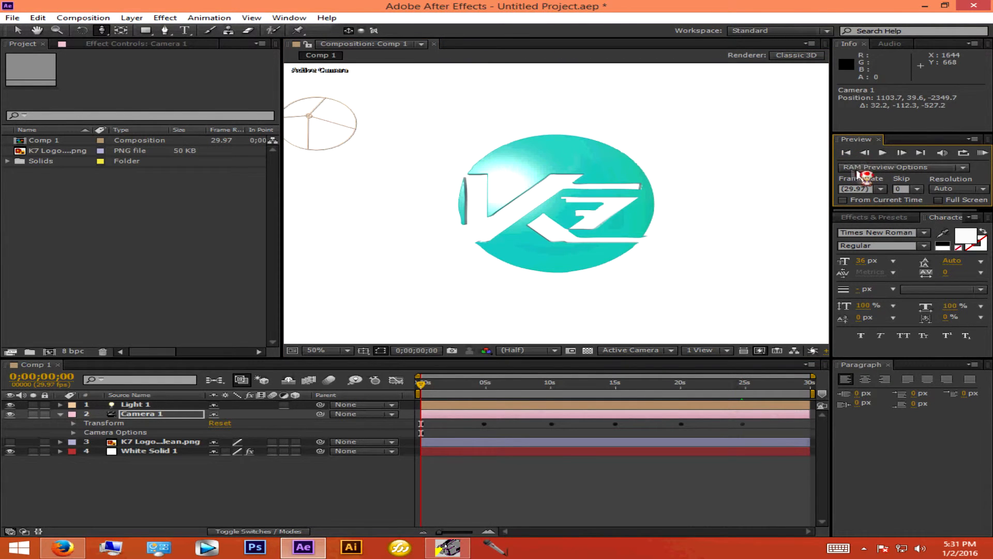
{"action": "left_click", "coordinate": [881, 153]}
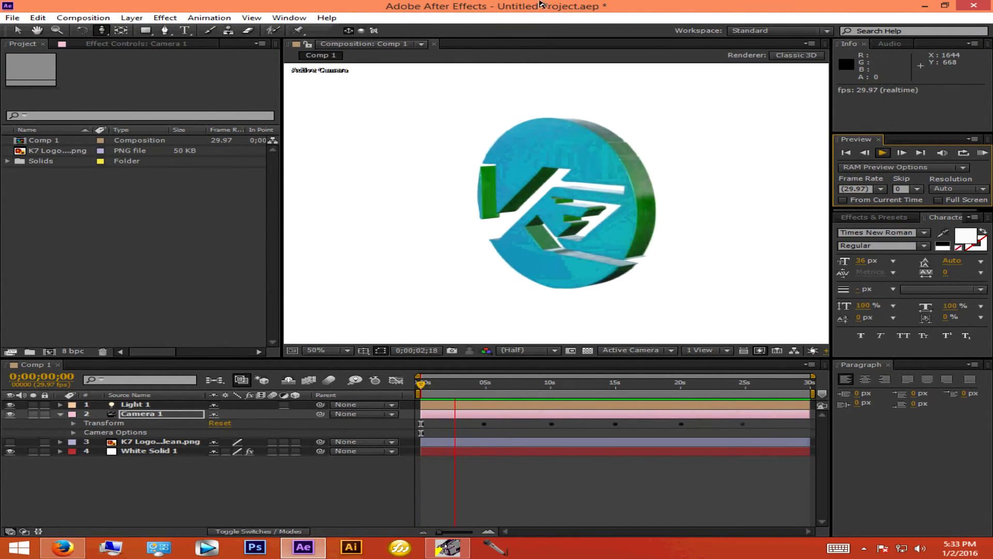
{"action": "left_click", "coordinate": [162, 44]}
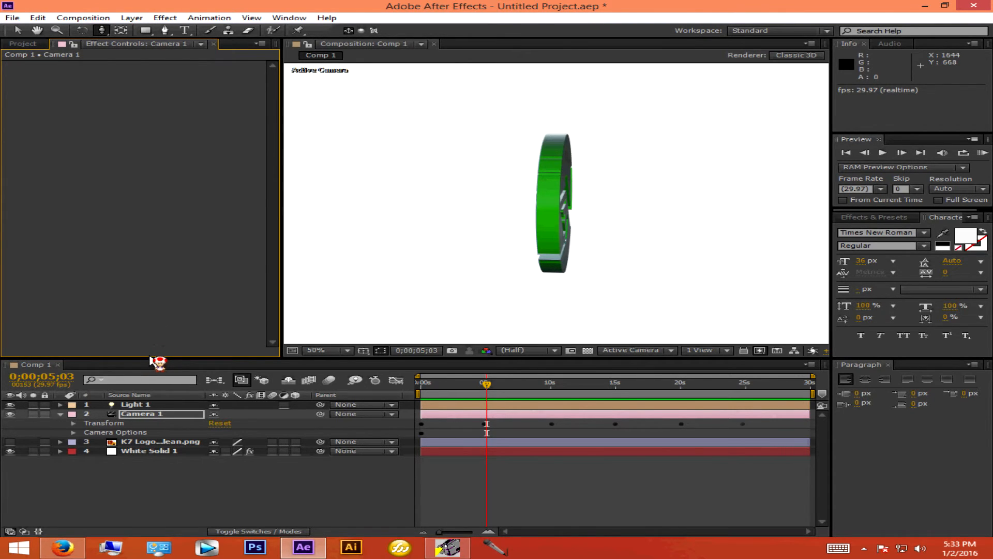
{"action": "left_click", "coordinate": [60, 414]}
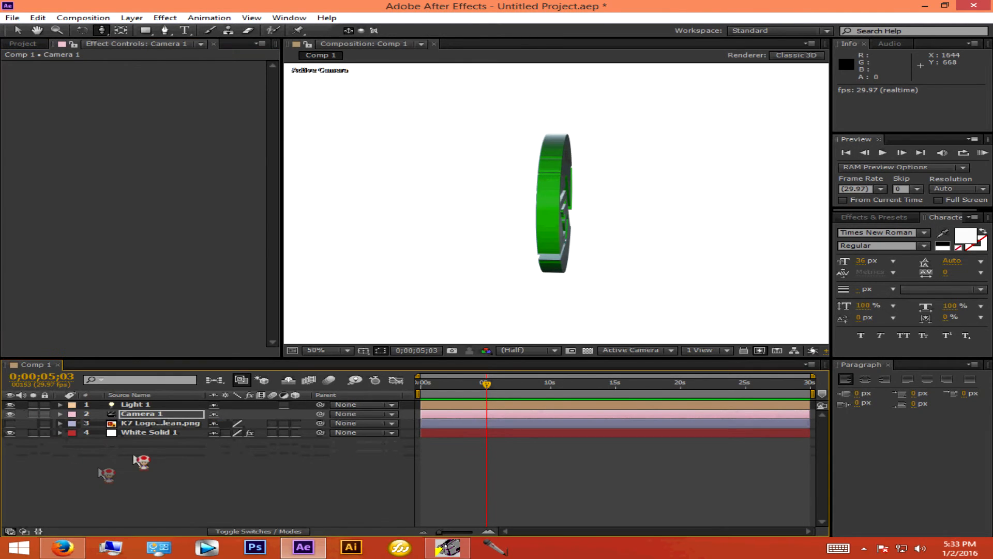
Expand the Lighting render settings of White Solid 1's Element effect and move the current time to 0;00;00;20.
{"action": "left_click", "coordinate": [159, 434]}
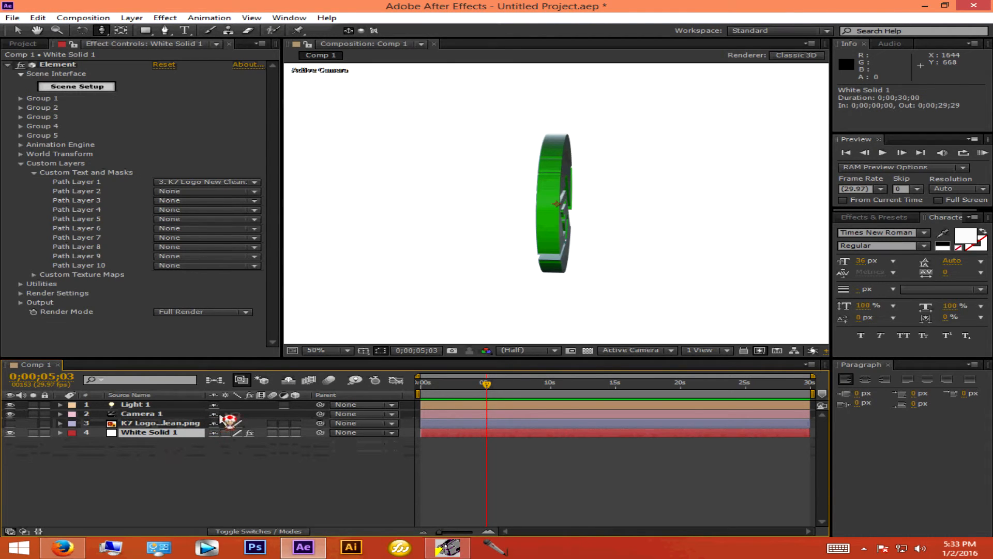
{"action": "left_click", "coordinate": [33, 173]}
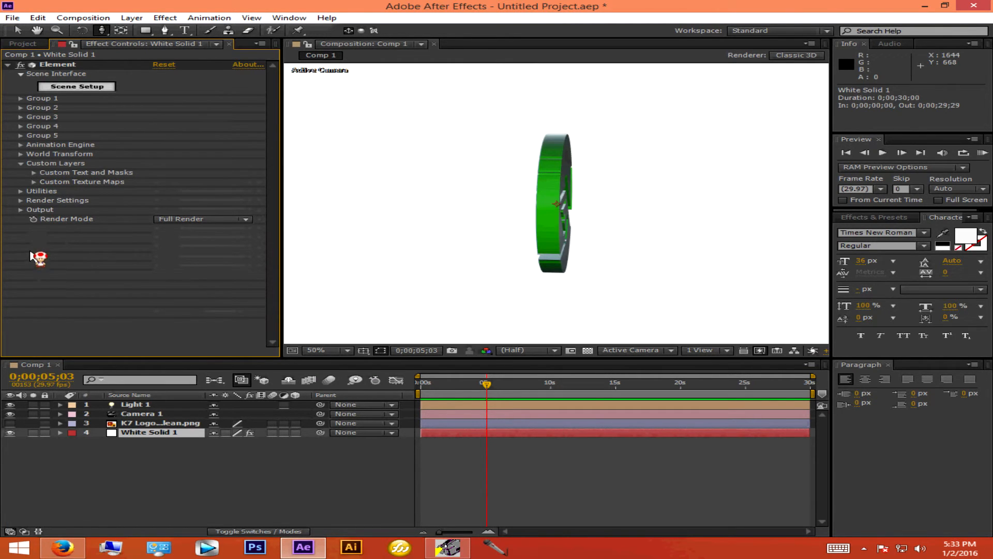
{"action": "left_click", "coordinate": [21, 200]}
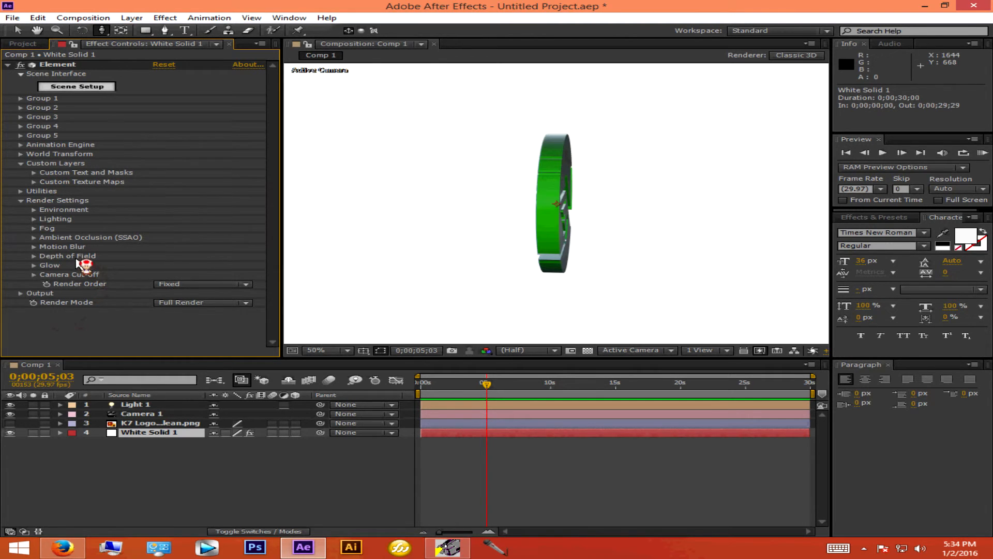
{"action": "left_click", "coordinate": [34, 220]}
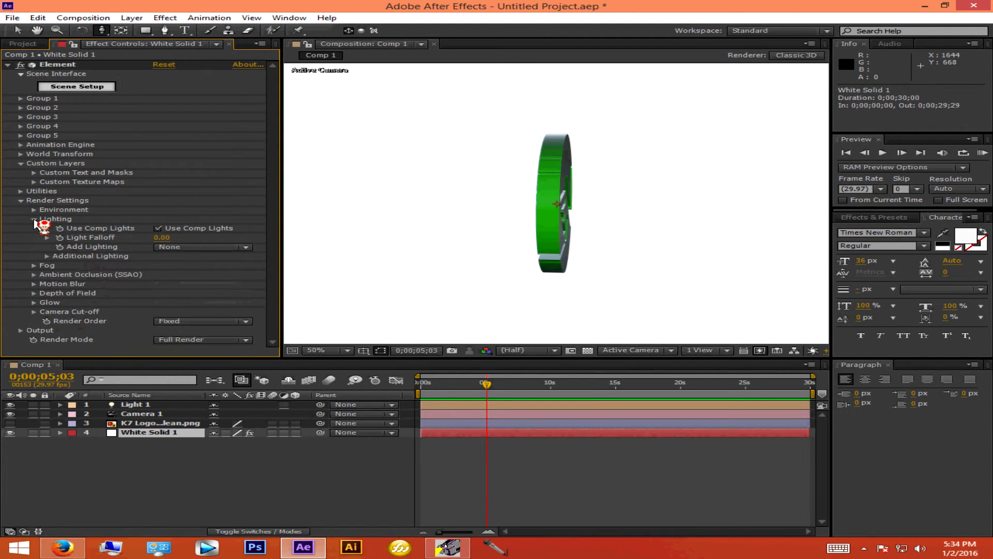
{"action": "left_click", "coordinate": [170, 247]}
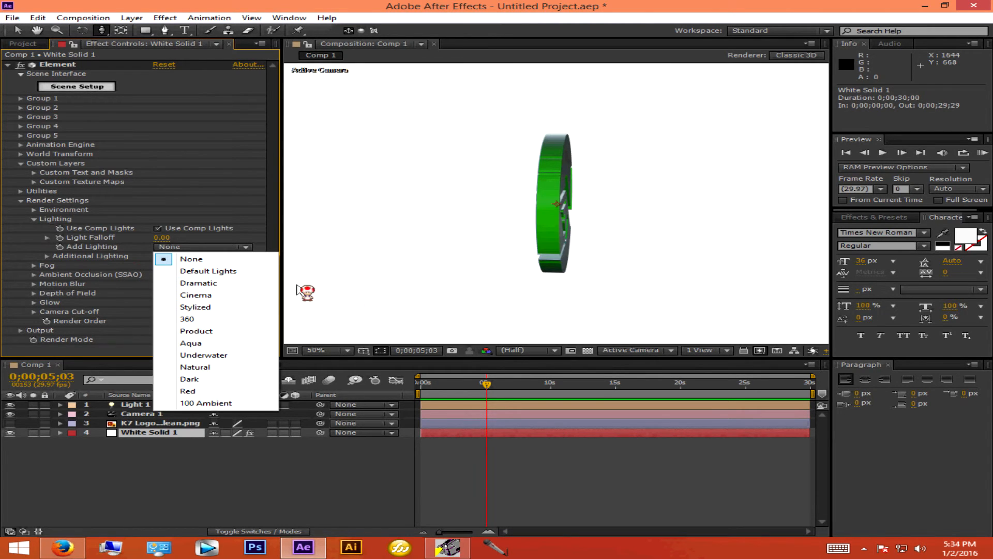
{"action": "left_click", "coordinate": [485, 394]}
{"action": "left_click_drag", "start_coordinate": [489, 390], "coordinate": [433, 385]}
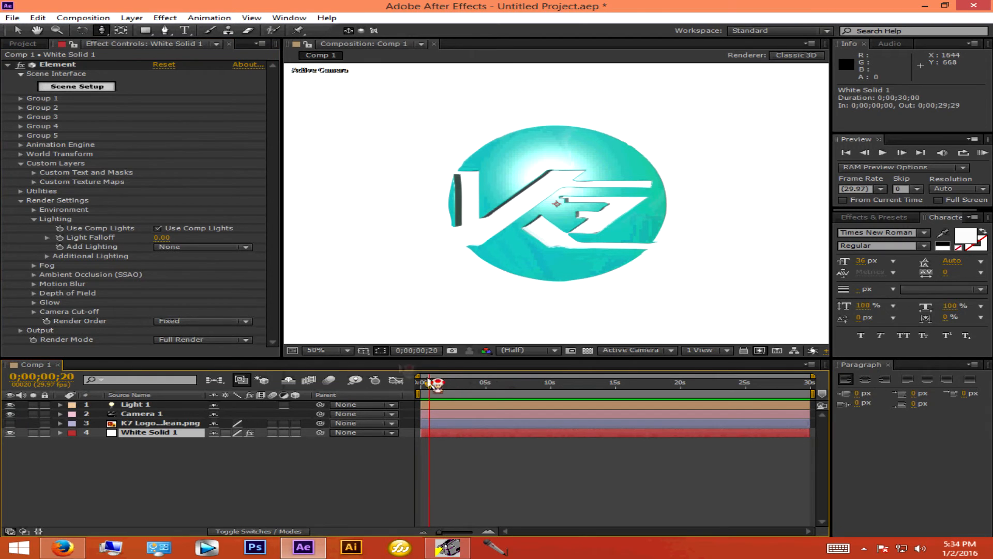
Try the Cinema, Default Lights, 360, Dark and Dramatic presets as the Element effect's added lighting.
{"action": "left_click", "coordinate": [212, 248]}
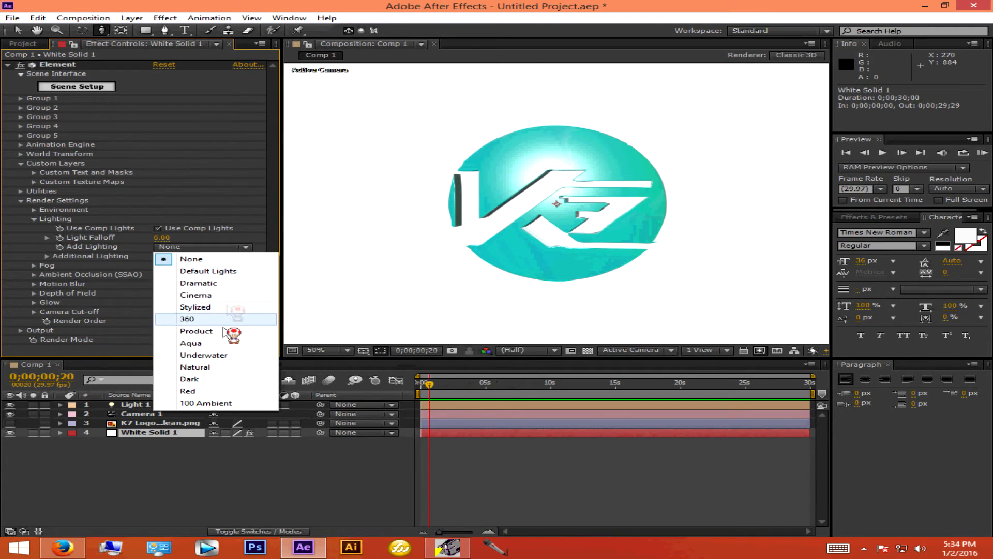
{"action": "left_click", "coordinate": [228, 294]}
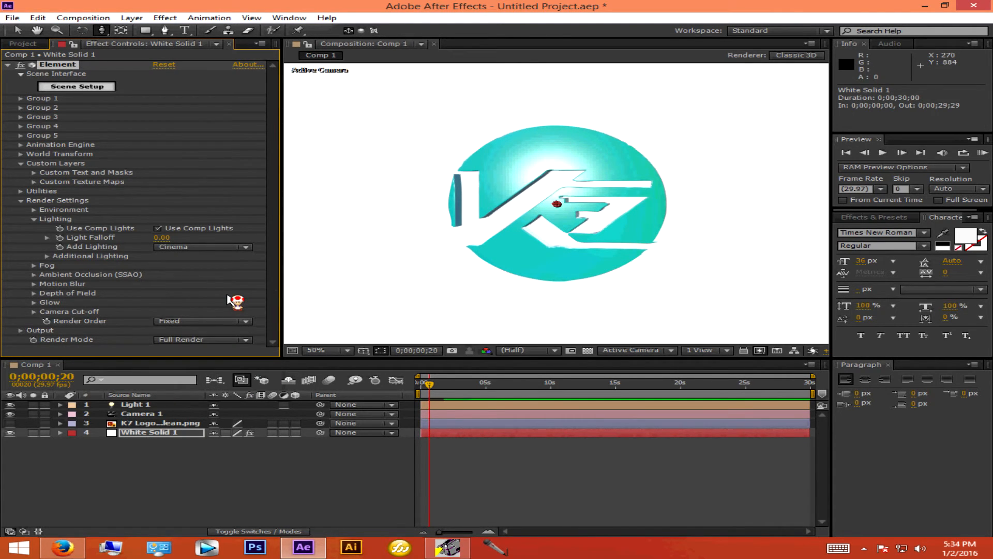
{"action": "left_click", "coordinate": [235, 248]}
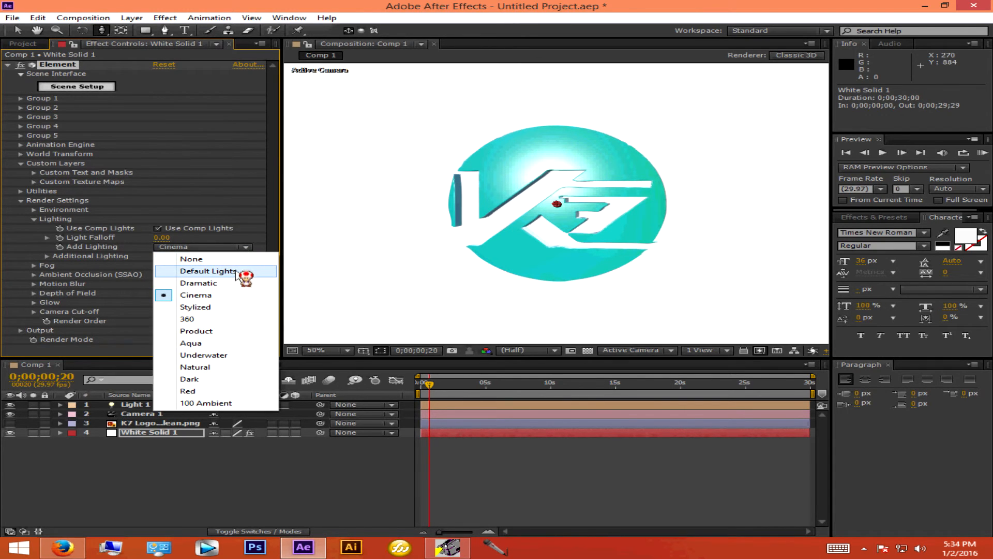
{"action": "left_click", "coordinate": [237, 274]}
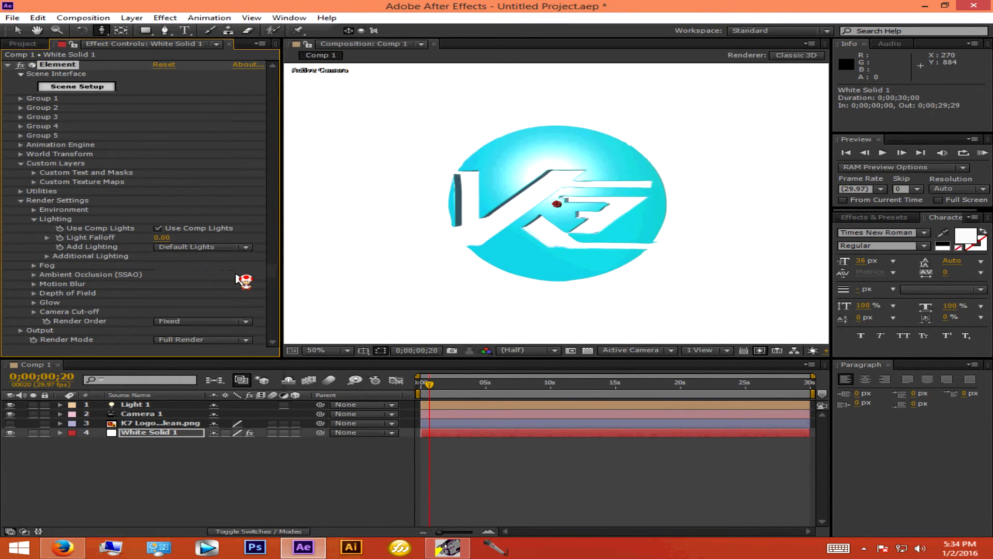
{"action": "left_click", "coordinate": [235, 248]}
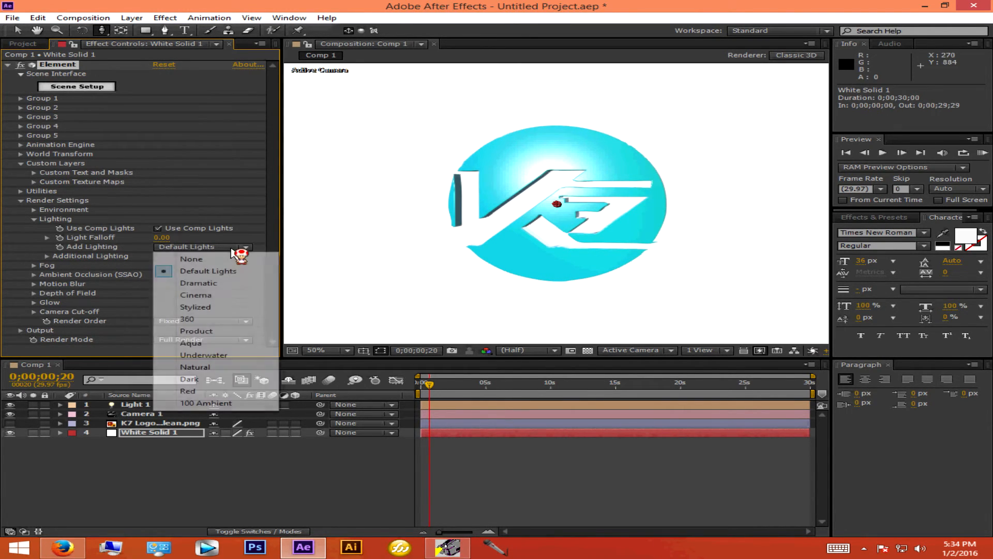
{"action": "left_click", "coordinate": [232, 320]}
{"action": "left_click", "coordinate": [240, 249]}
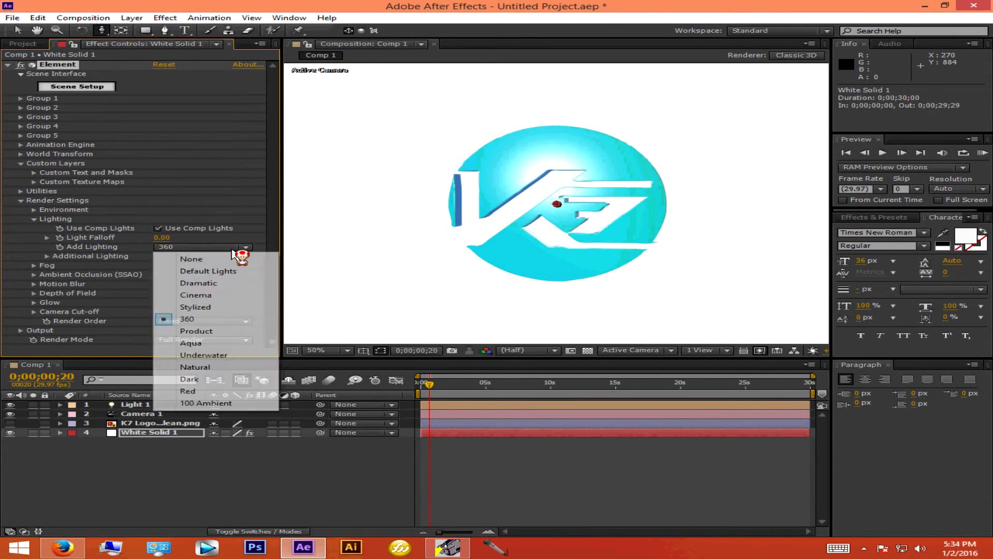
{"action": "left_click", "coordinate": [213, 384]}
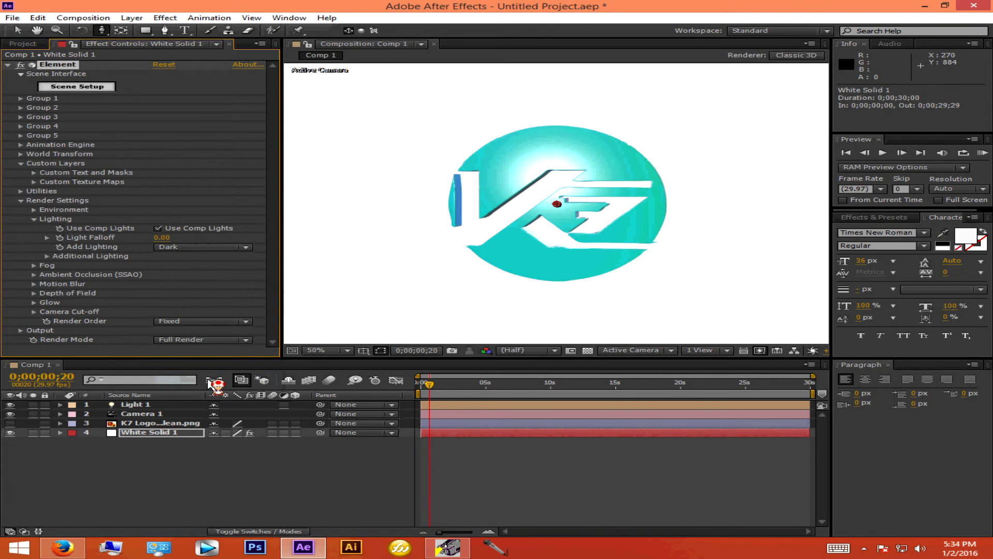
{"action": "left_click", "coordinate": [223, 248]}
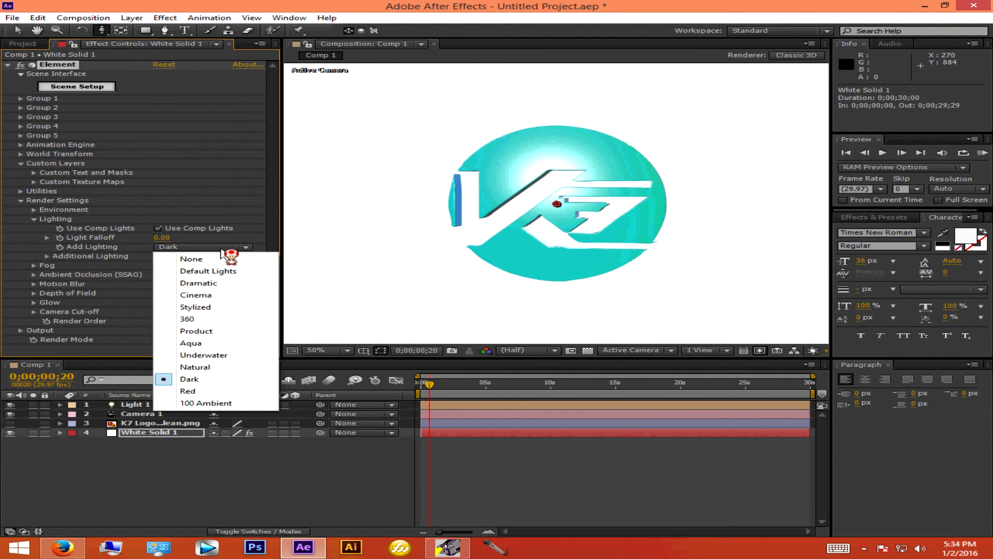
{"action": "left_click", "coordinate": [230, 284]}
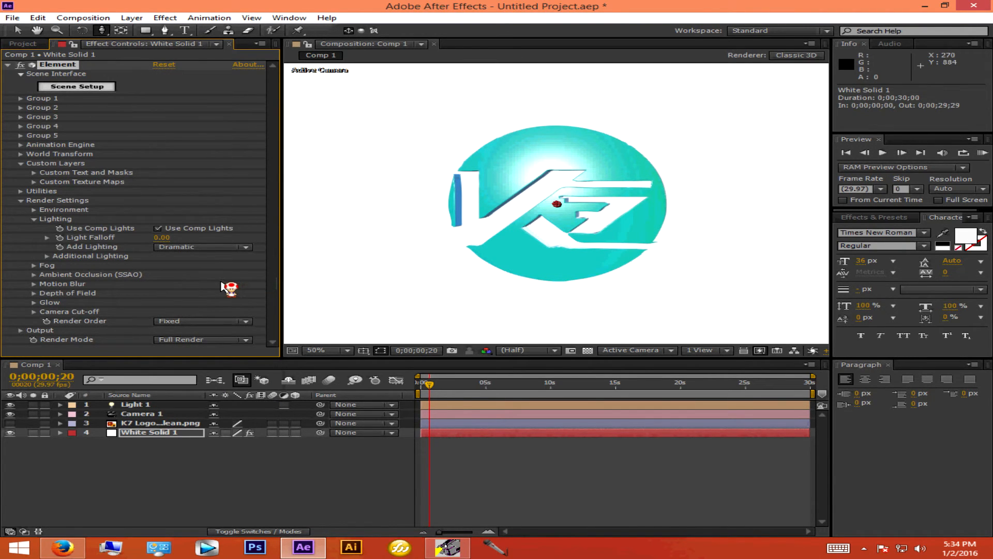
Set the Element effect's added lighting to Cinema and play the animation from the first frame.
{"action": "left_click", "coordinate": [228, 247]}
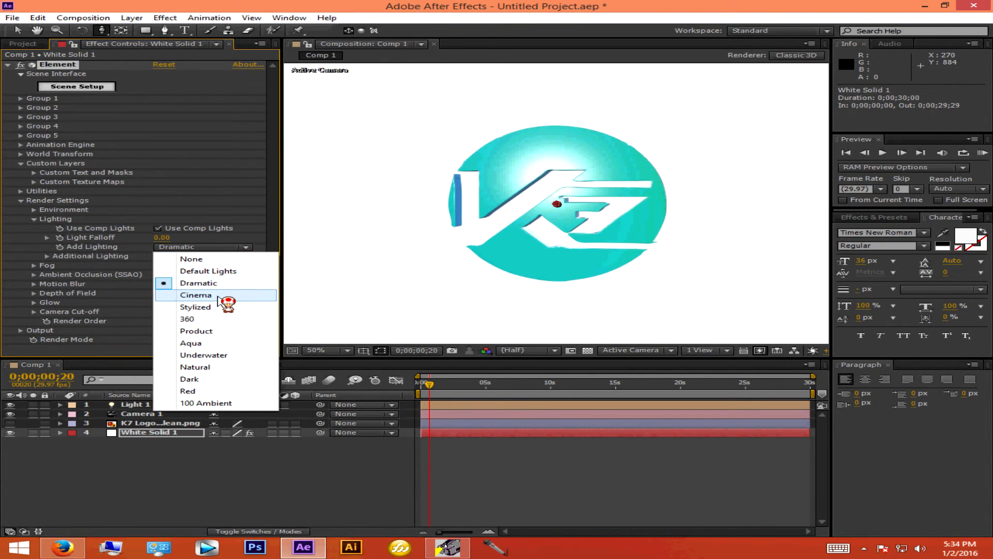
{"action": "left_click", "coordinate": [224, 296]}
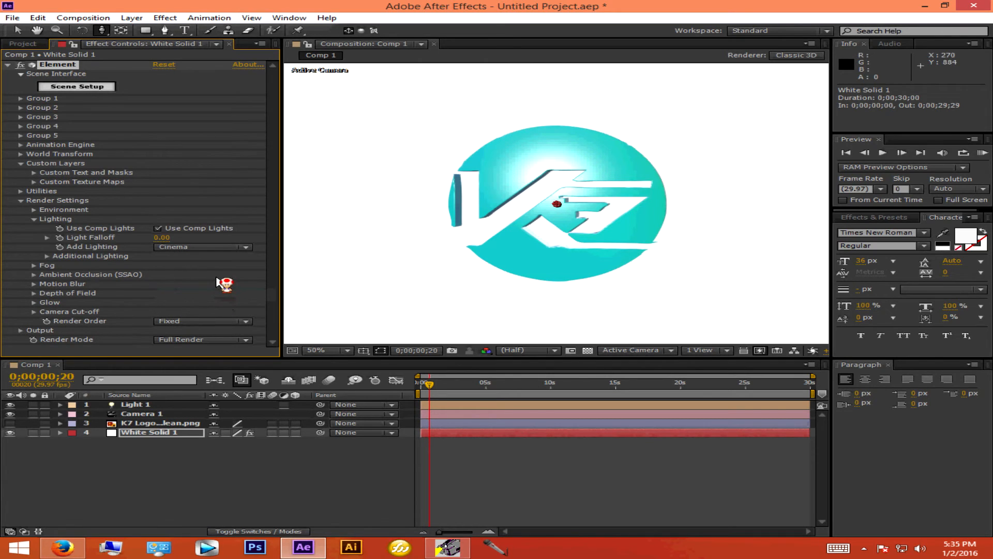
{"action": "left_click", "coordinate": [846, 153]}
{"action": "left_click", "coordinate": [883, 153]}
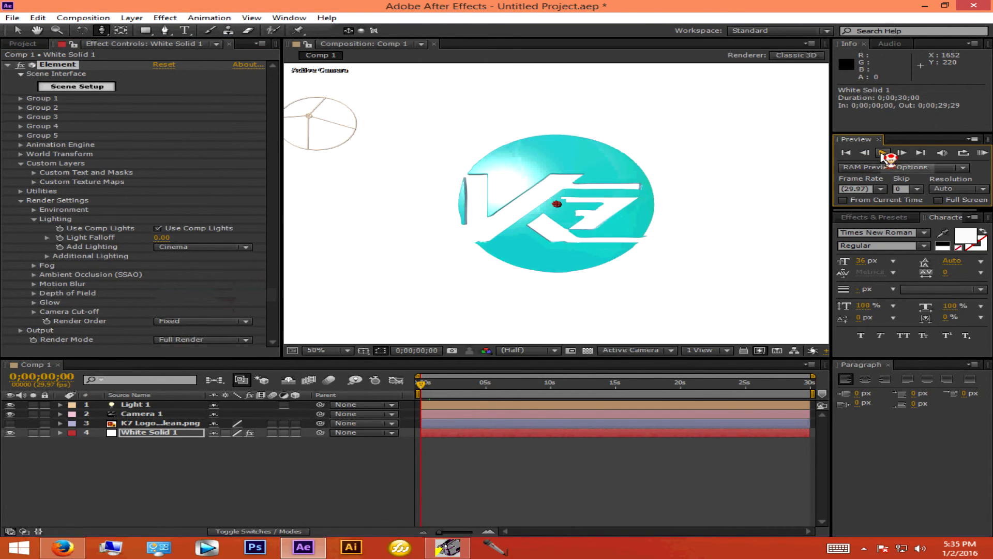